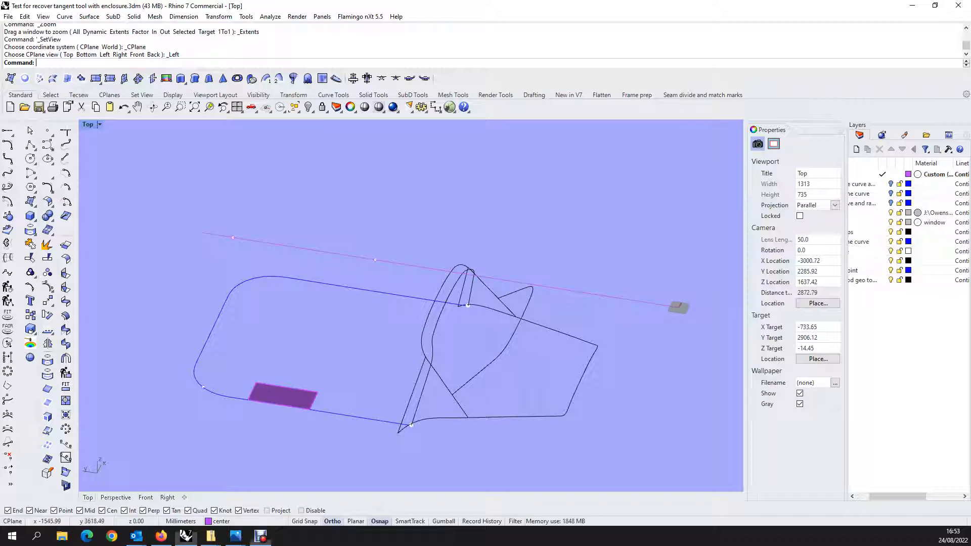
- Start Grasshopper so that the boat enclosure definition previews over the base curves
mouse_move(411, 306)
right_mouse_down("ctrl+shift")
mouse_move(411, 291)
mouse_move(416, 319)
right_mouse_up("ctrl+shift")
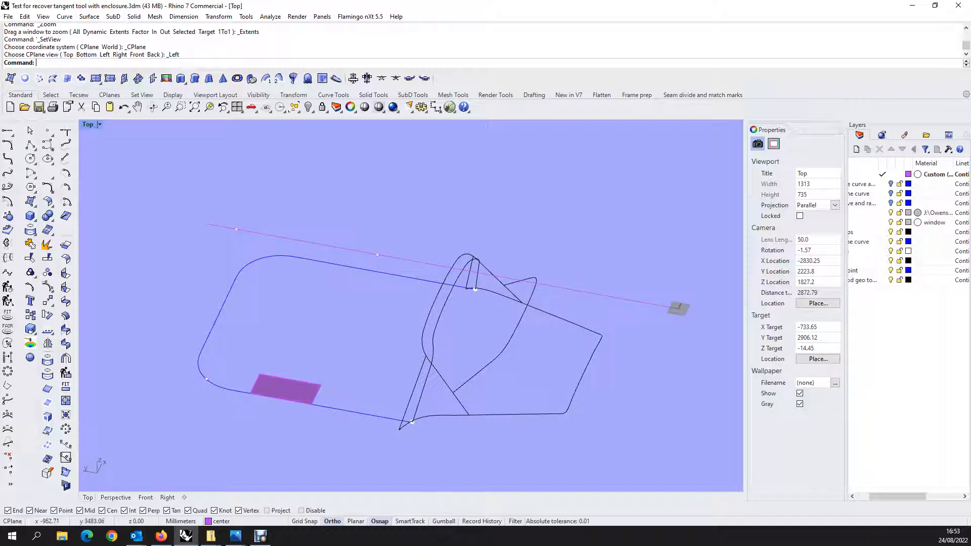
right_click_drag(430, 375, 444, 331)
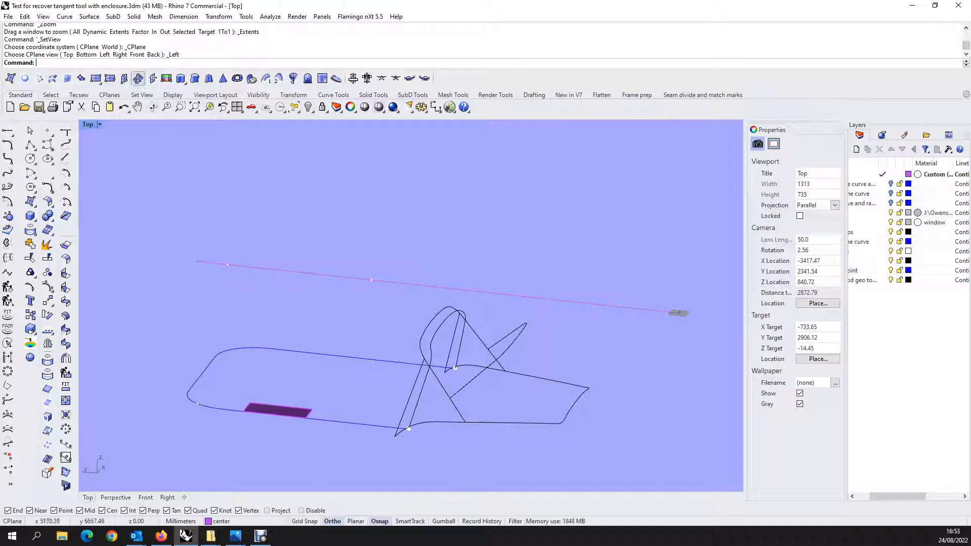
type("Grasshopper")
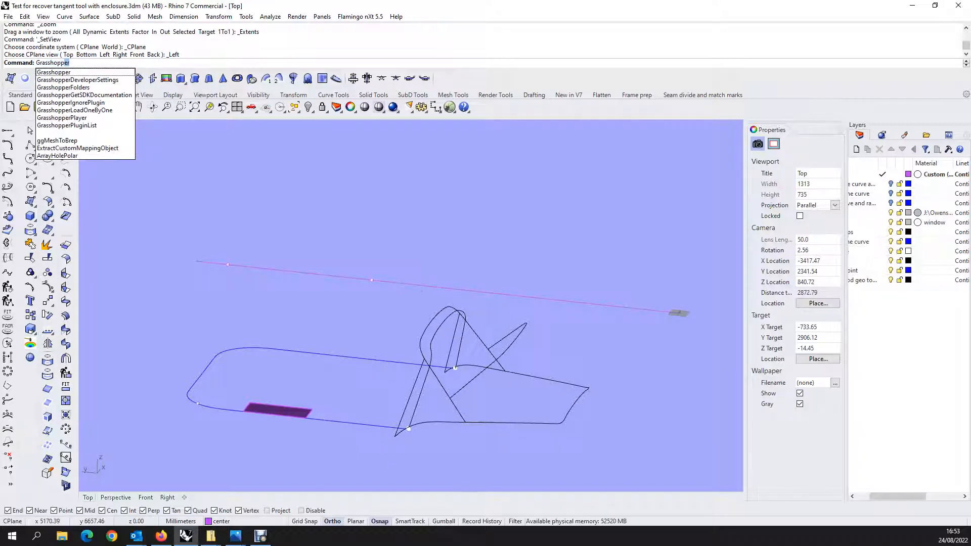
key("Return")
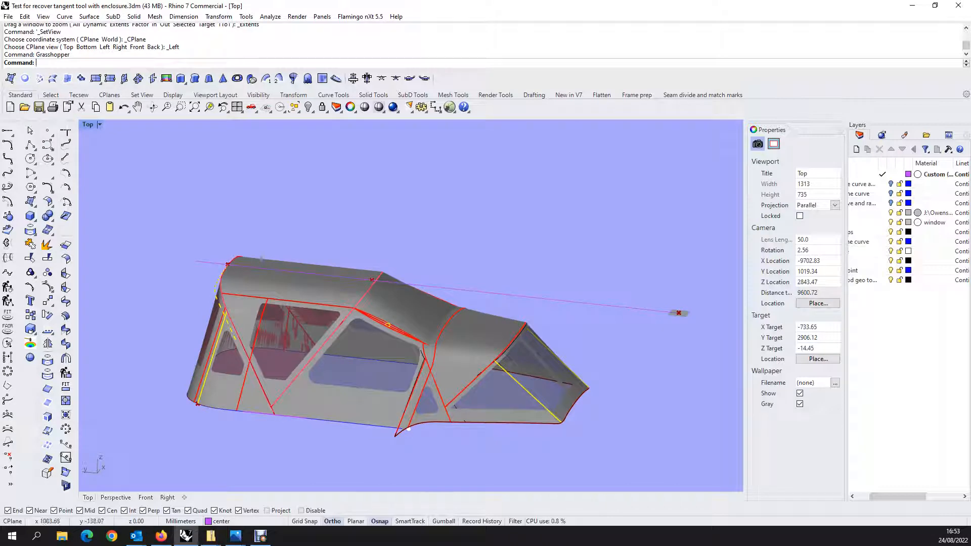
- Move the centre-line point at the rear end of the enclosure roof to about Y 5296 mm
right_click_drag(698, 284, 556, 403)
scroll(556, 403, "up", 4)
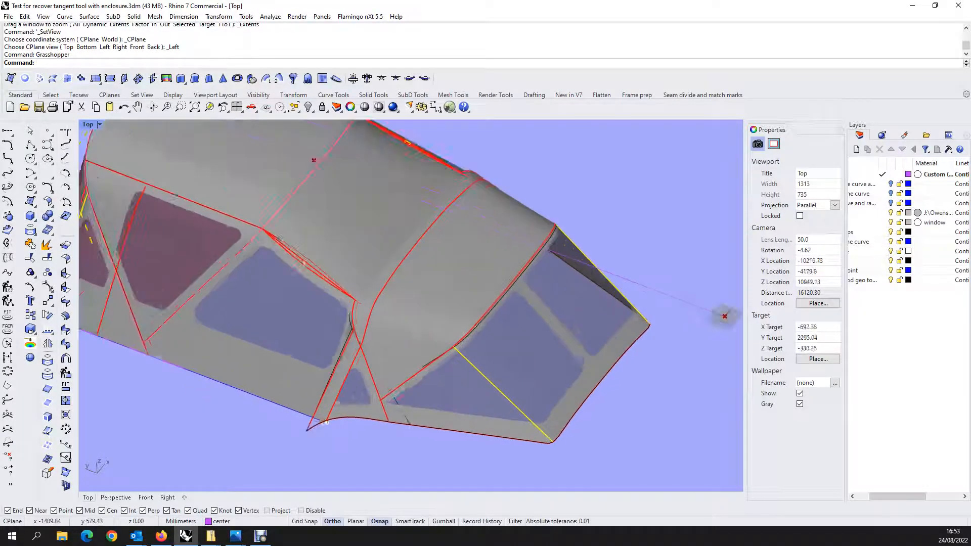
scroll(376, 293, "down", 4)
scroll(376, 293, "up", 3)
scroll(377, 294, "down", 3)
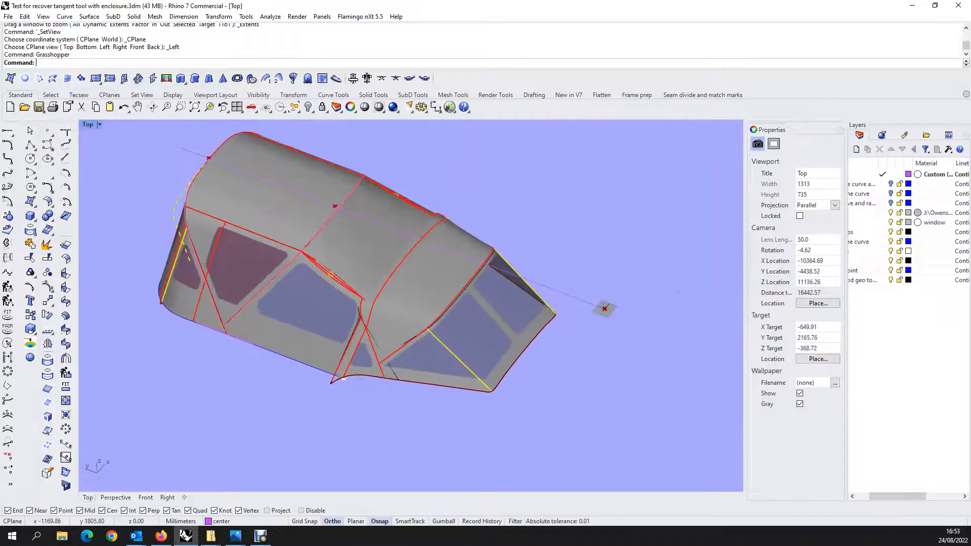
right_click_drag(394, 334, 439, 279)
scroll(169, 196, "up", 6)
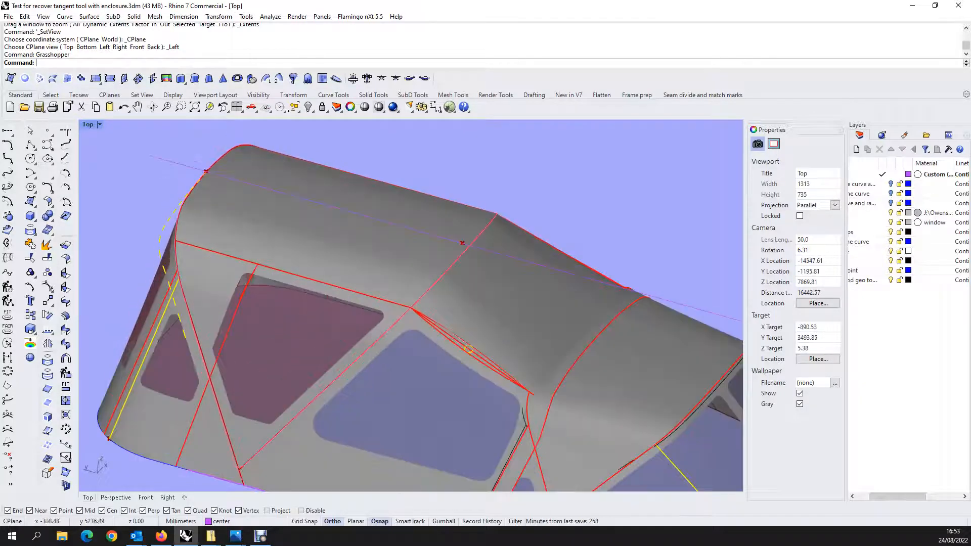
scroll(383, 276, "down", 4)
mouse_move(385, 283)
right_mouse_down()
mouse_move(399, 236)
mouse_move(362, 240)
mouse_move(376, 240)
mouse_move(326, 268)
right_mouse_up()
scroll(321, 257, "up", 8)
mouse_move(254, 208)
left_mouse_down()
mouse_move(269, 231)
mouse_move(237, 220)
left_mouse_up()
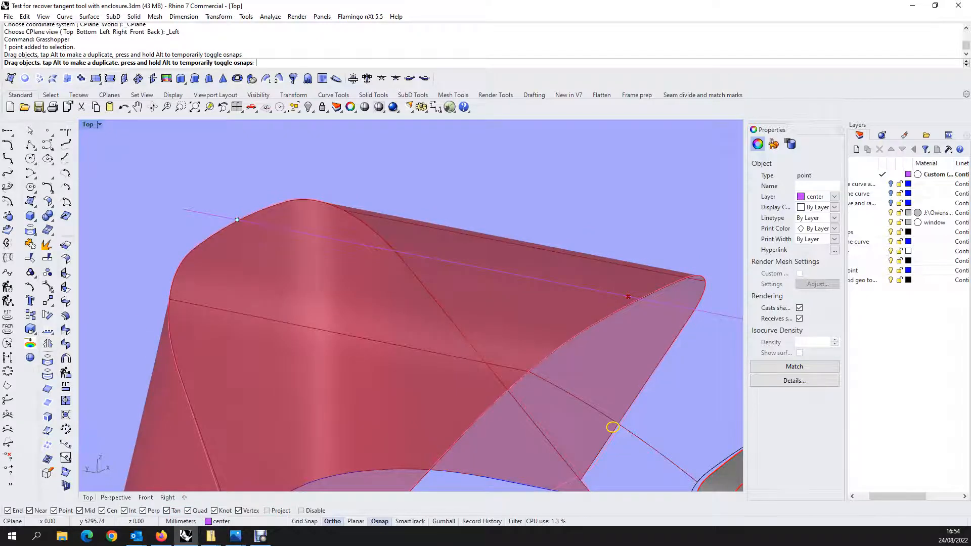
- Examine the updated enclosure and its front window panels from several angles and up close
mouse_move(205, 193)
right_mouse_down()
mouse_move(224, 209)
mouse_move(172, 211)
mouse_move(196, 209)
right_mouse_up()
scroll(224, 209, "down", 8)
scroll(225, 208, "down", 4)
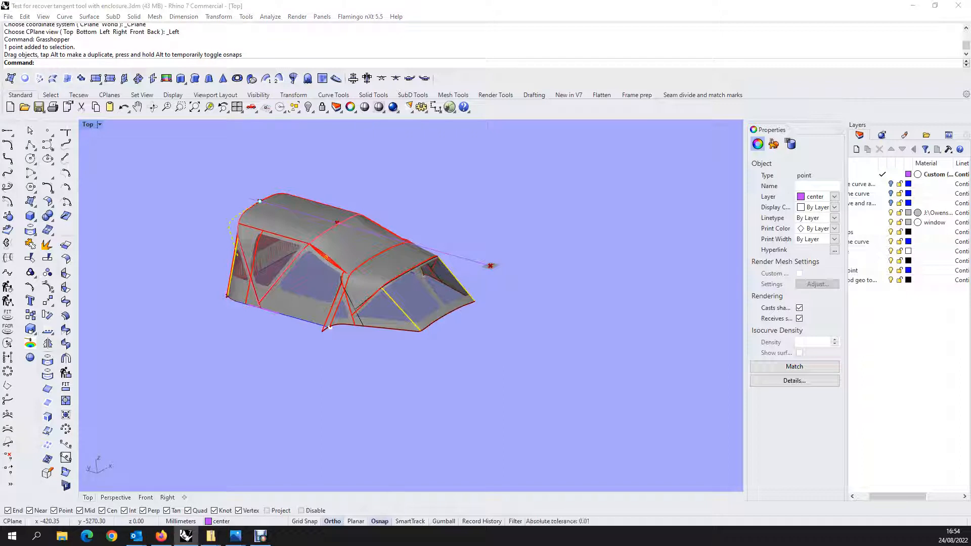
scroll(386, 301, "up", 5)
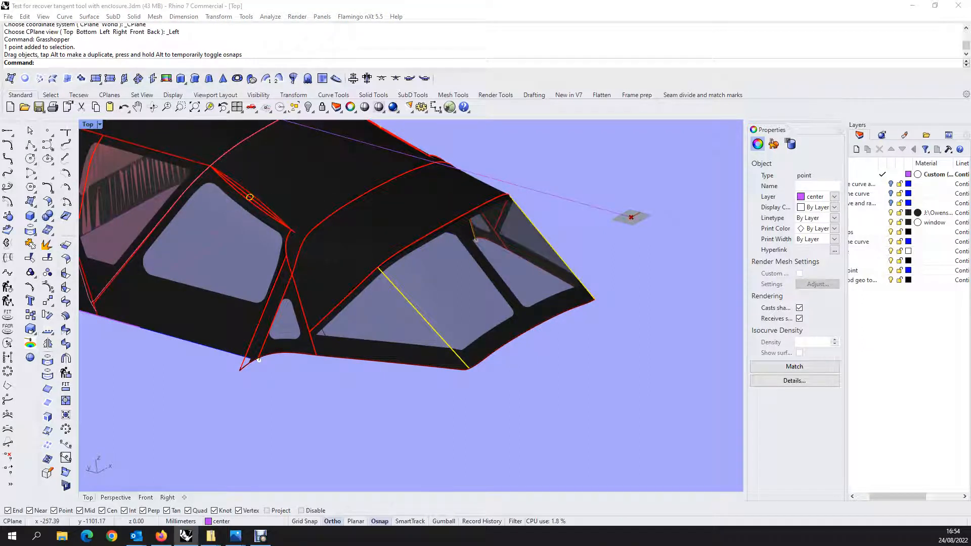
right_click_drag(455, 303, 379, 311, "ctrl+shift")
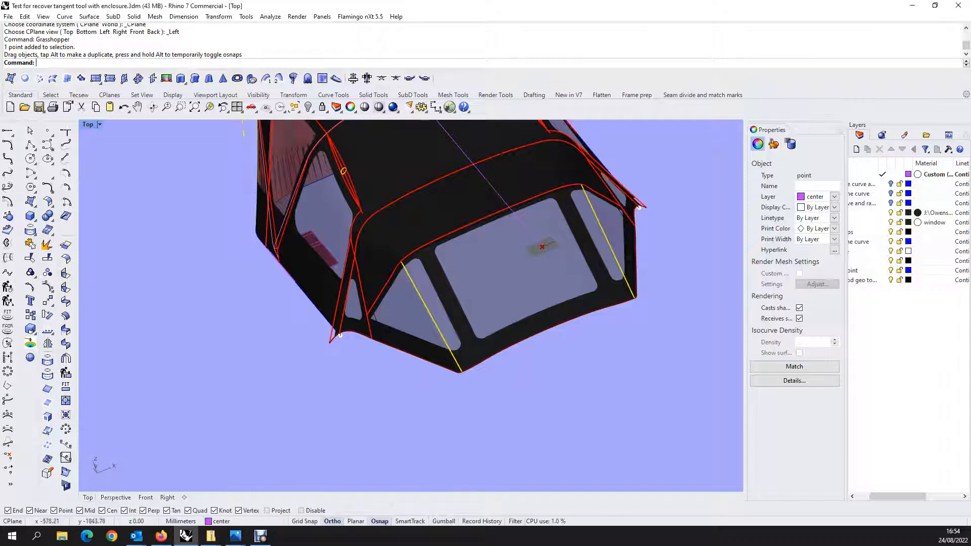
right_click_drag(384, 405, 458, 401)
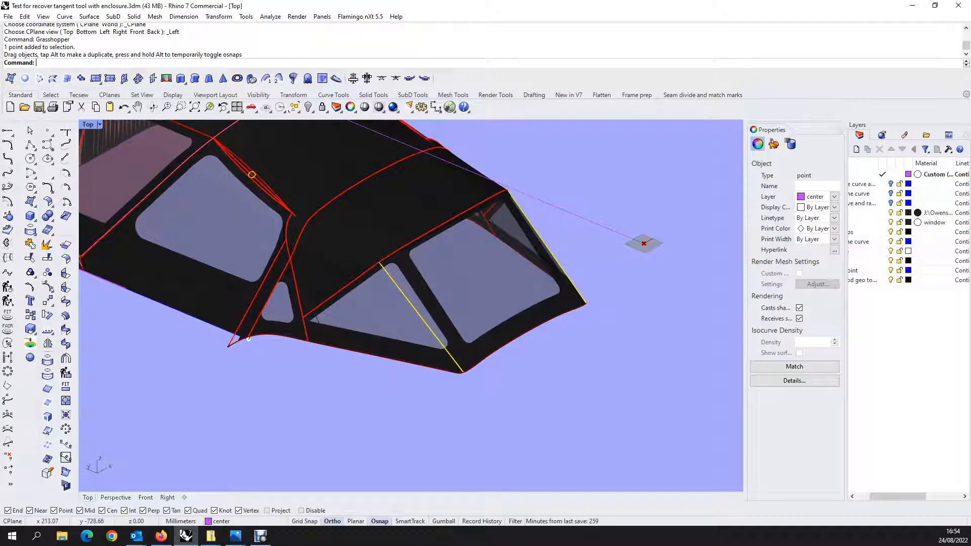
right_click_drag(354, 349, 386, 348)
scroll(385, 348, "up", 4)
scroll(386, 348, "down", 6)
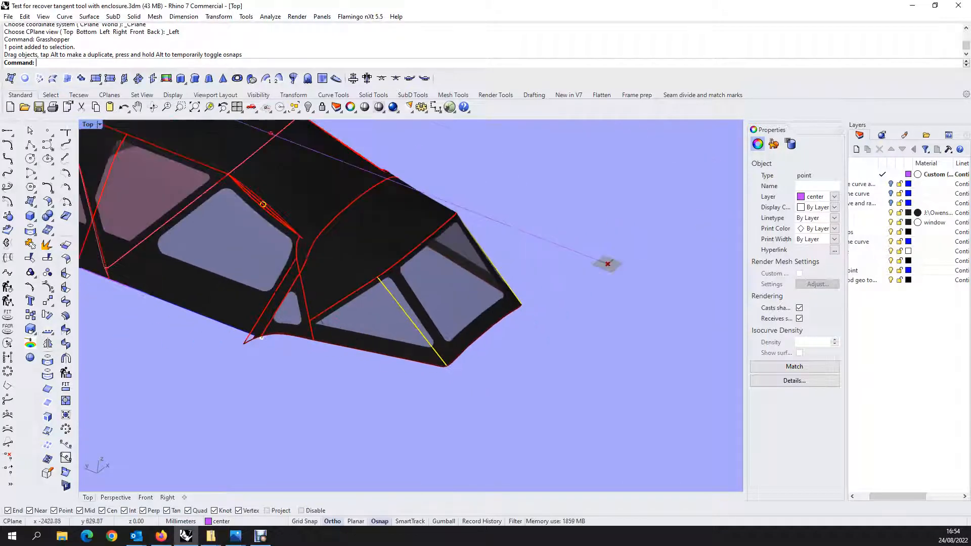
right_click_drag(261, 338, 283, 337)
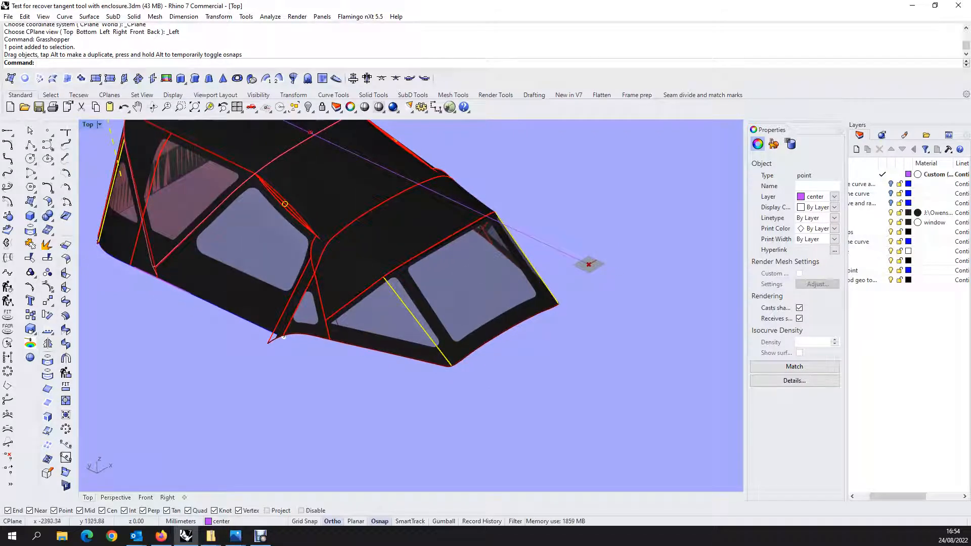
scroll(283, 337, "up", 5)
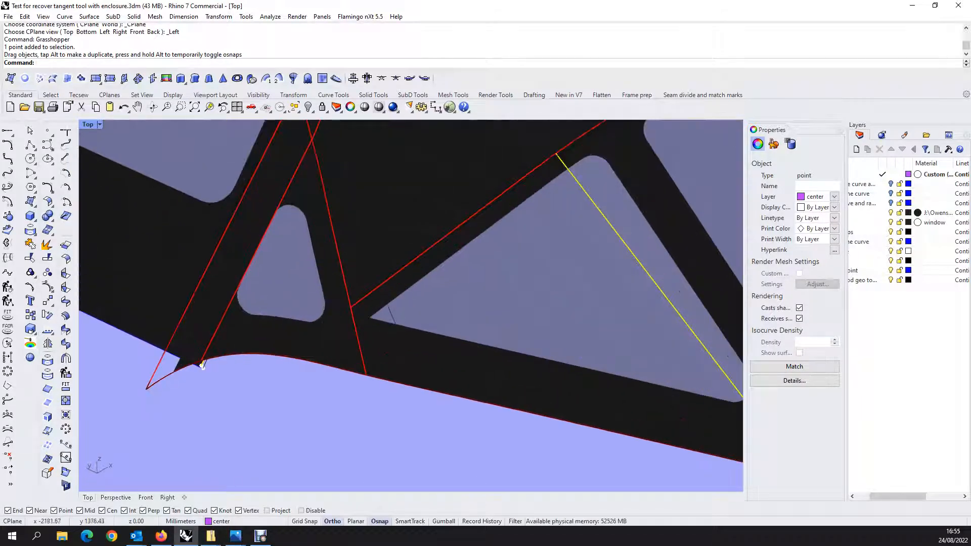
scroll(202, 363, "down", 3)
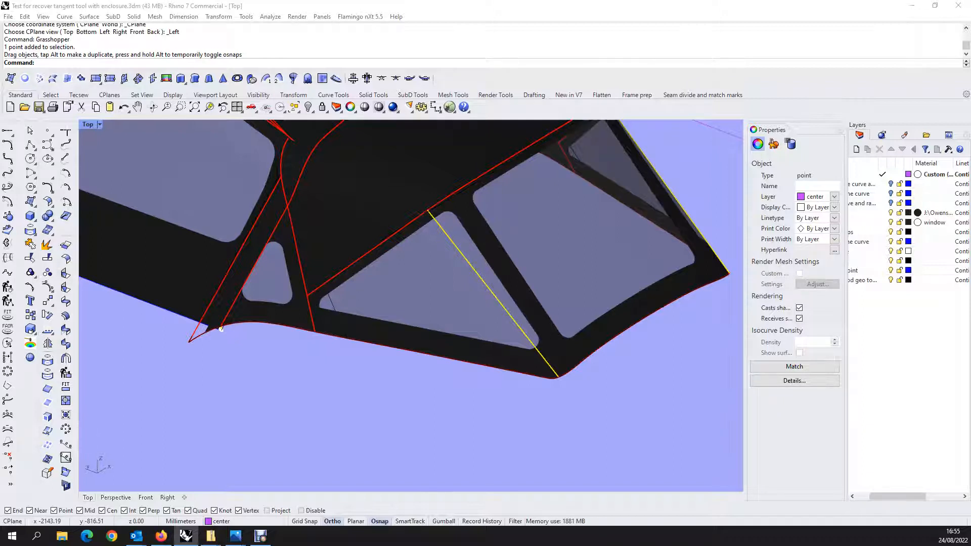
scroll(707, 279, "down", 3)
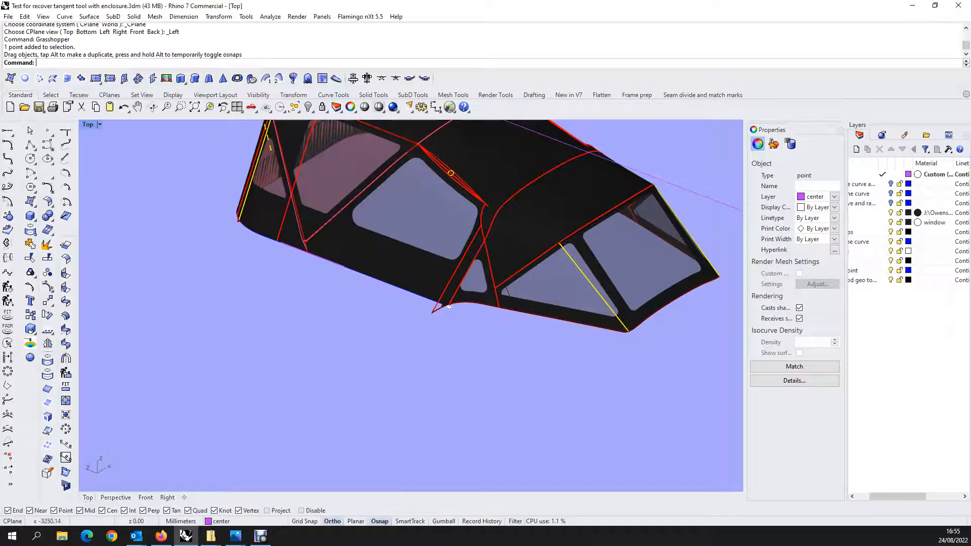
- Inspect the rear and side panels of the enclosure and bring the roof centre points into a side view
right_click_drag(486, 344, 627, 349)
scroll(544, 344, "down", 5)
scroll(440, 265, "up", 12)
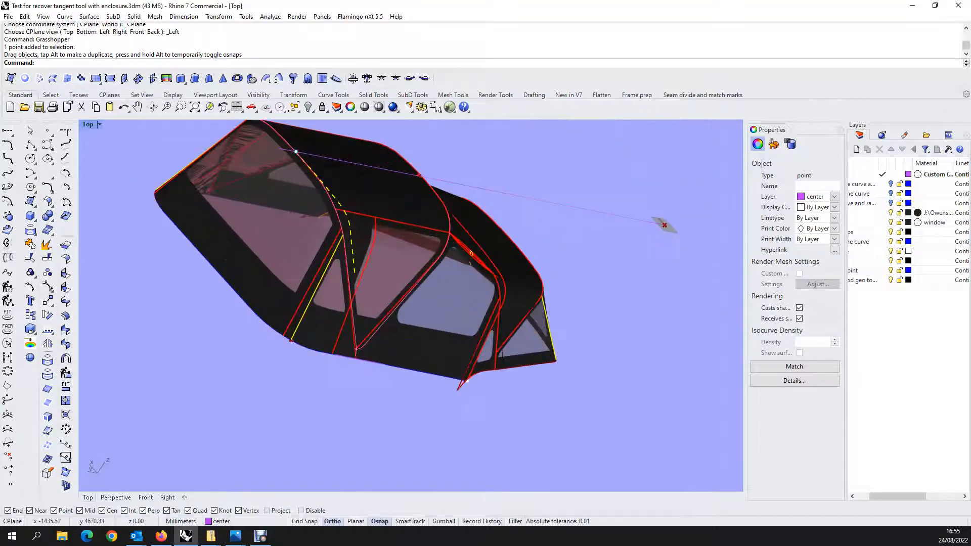
scroll(441, 266, "down", 3)
right_click_drag(441, 266, 407, 215)
scroll(425, 262, "down", 8)
scroll(422, 232, "up", 6)
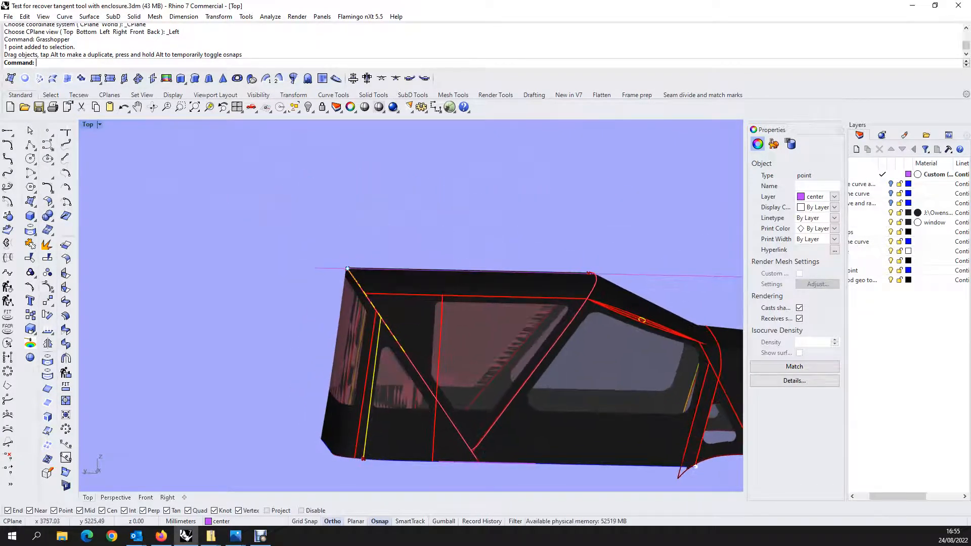
- Show all four viewports with the two roof centre points selected, and set the Right viewport to the World Top CPlane view
left_click_drag(324, 228, 589, 273)
double_click(88, 125)
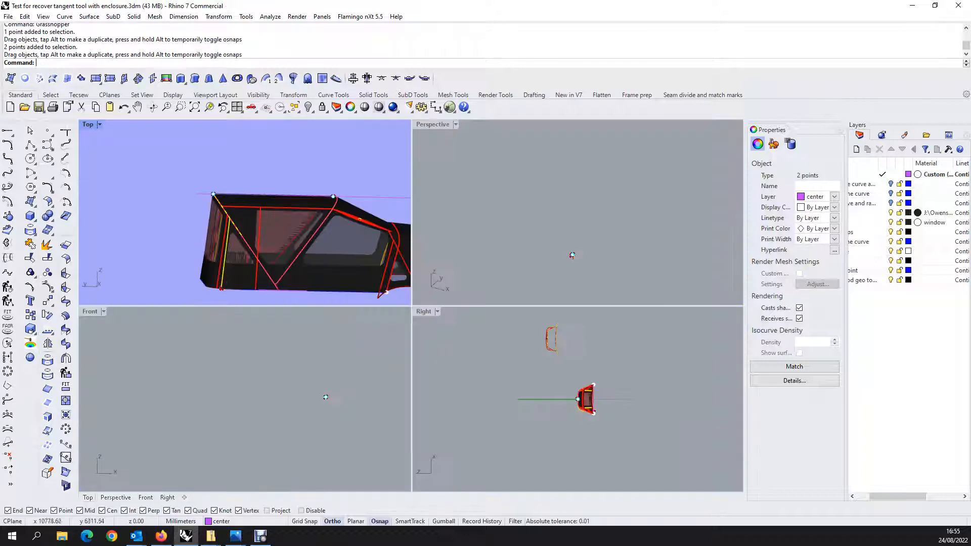
scroll(554, 395, "up", 3)
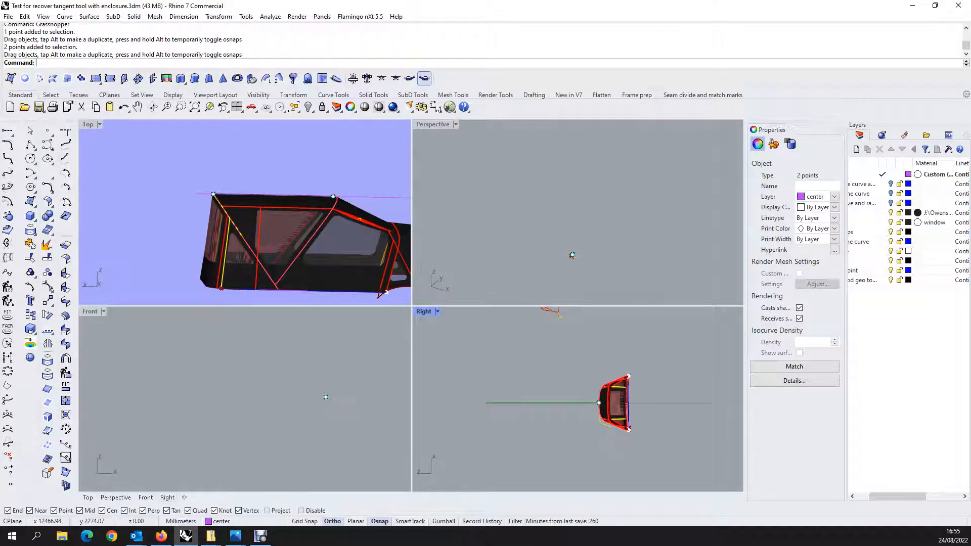
left_click(424, 78)
left_click(396, 78)
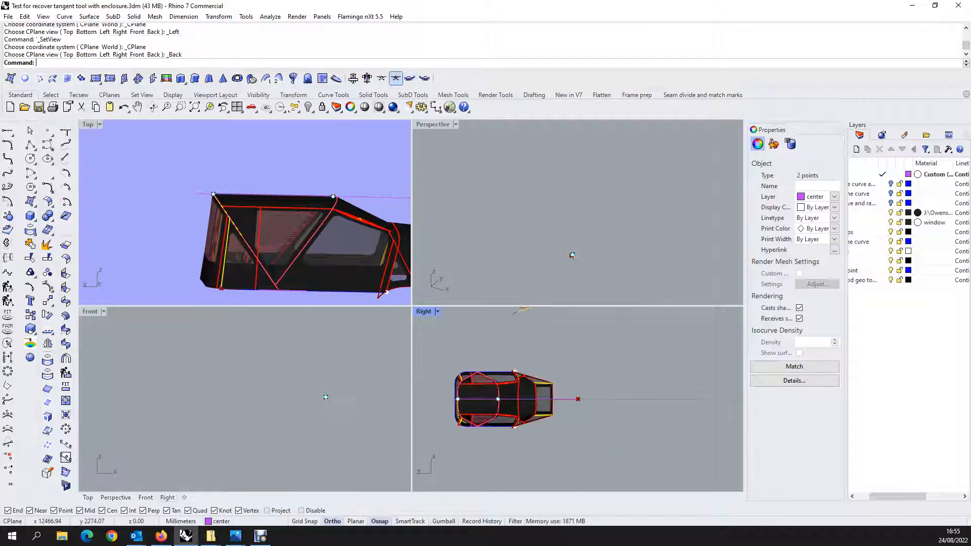
left_click(353, 77)
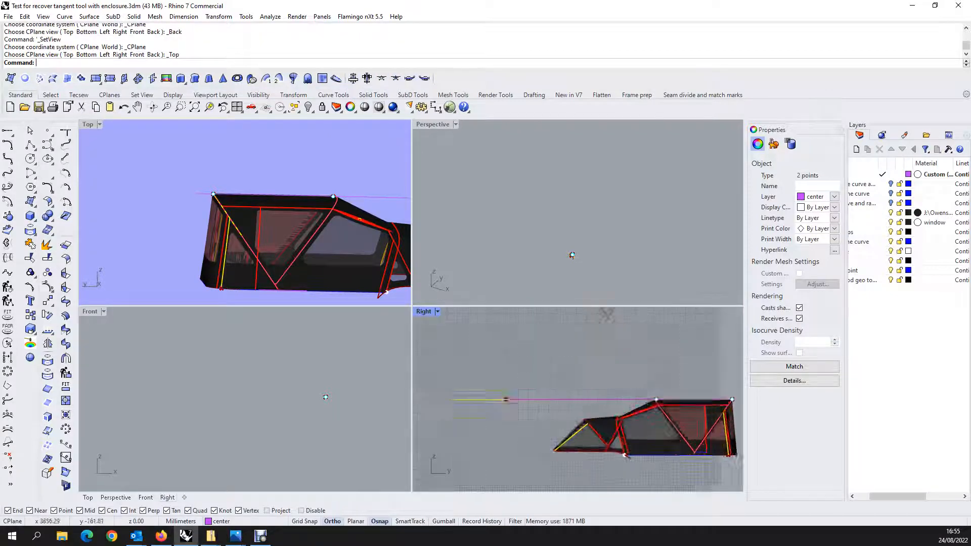
- Raise both roof centre points straight up together by about 156 mm
scroll(578, 400, "up", 10)
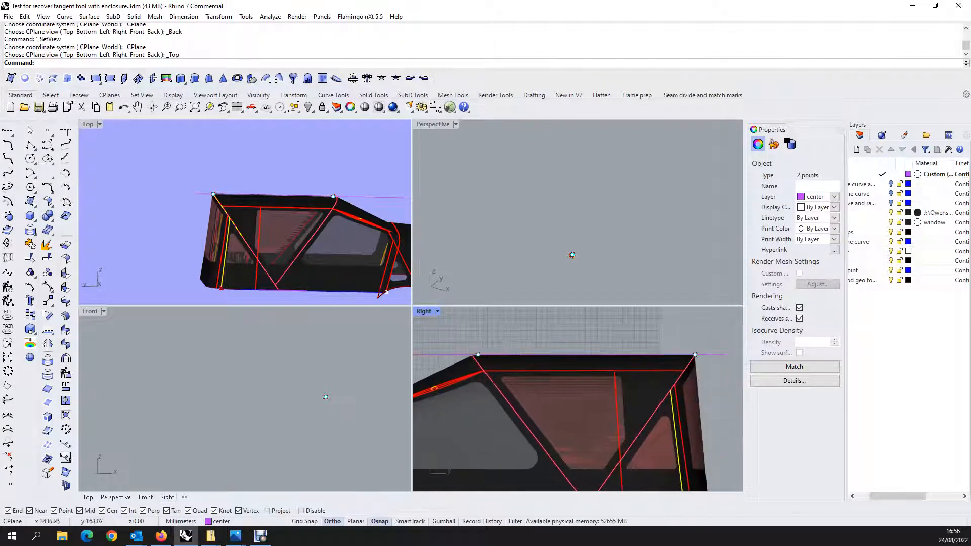
left_click_drag(456, 372, 713, 333)
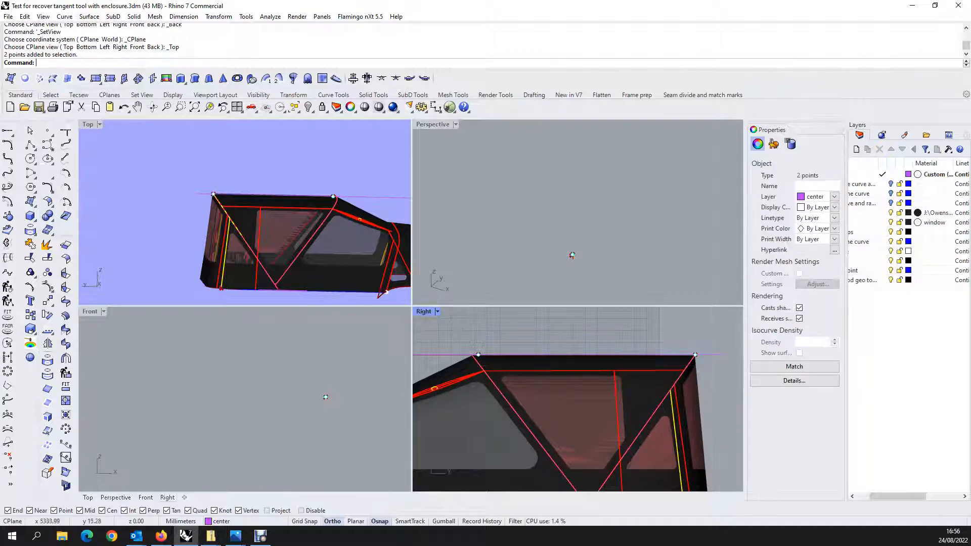
left_click_drag(478, 355, 478, 335)
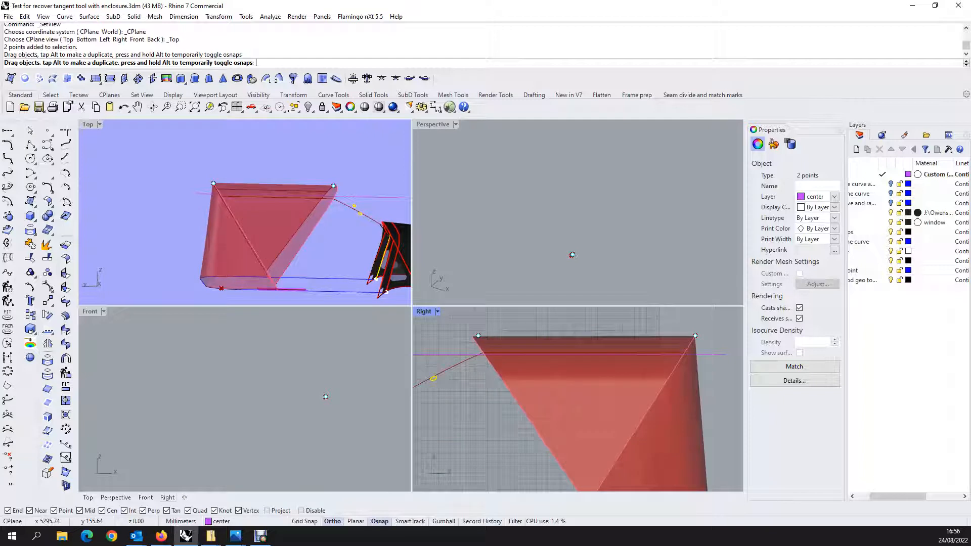
scroll(621, 373, "down", 2)
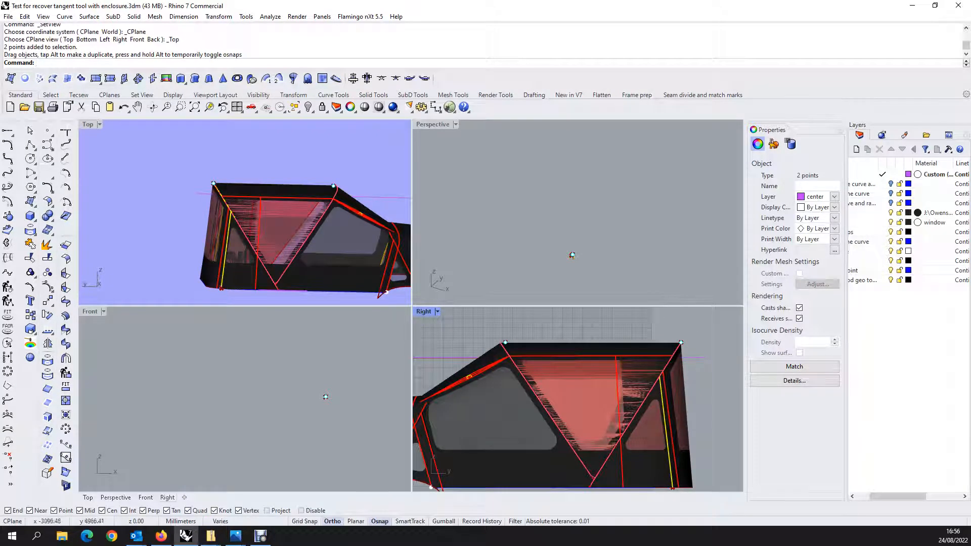
- Move only the front roof centre point toward the rear, to about Y 3714 mm
mouse_move(309, 243)
right_mouse_down("ctrl+shift")
mouse_move(275, 242)
mouse_move(299, 242)
right_mouse_up("ctrl+shift")
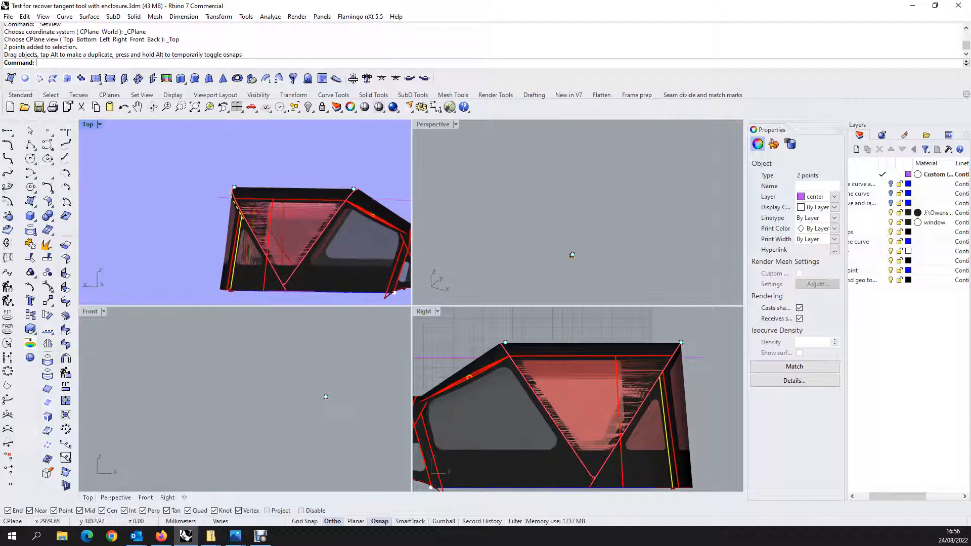
left_click(353, 188)
scroll(353, 188, "up", 4)
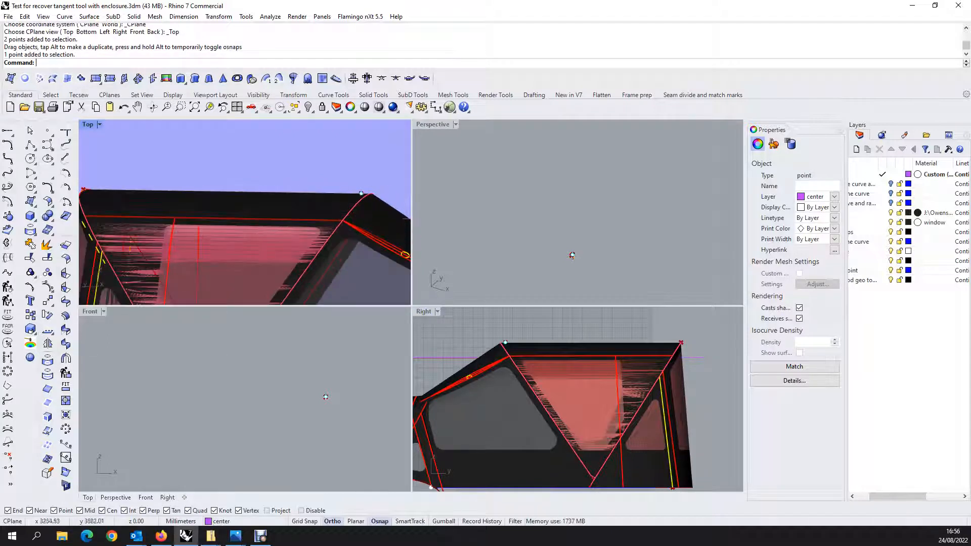
left_click_drag(361, 194, 365, 192)
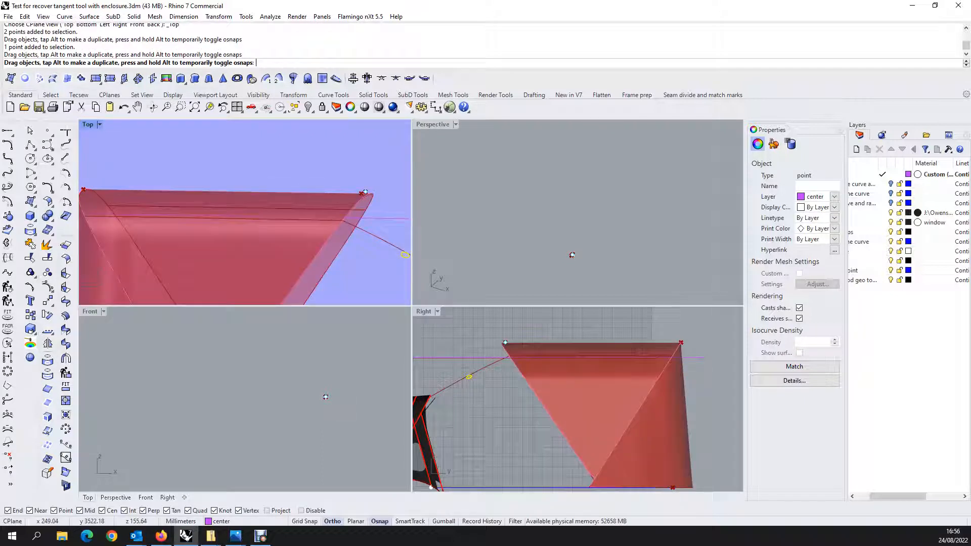
left_click_drag(365, 192, 324, 191)
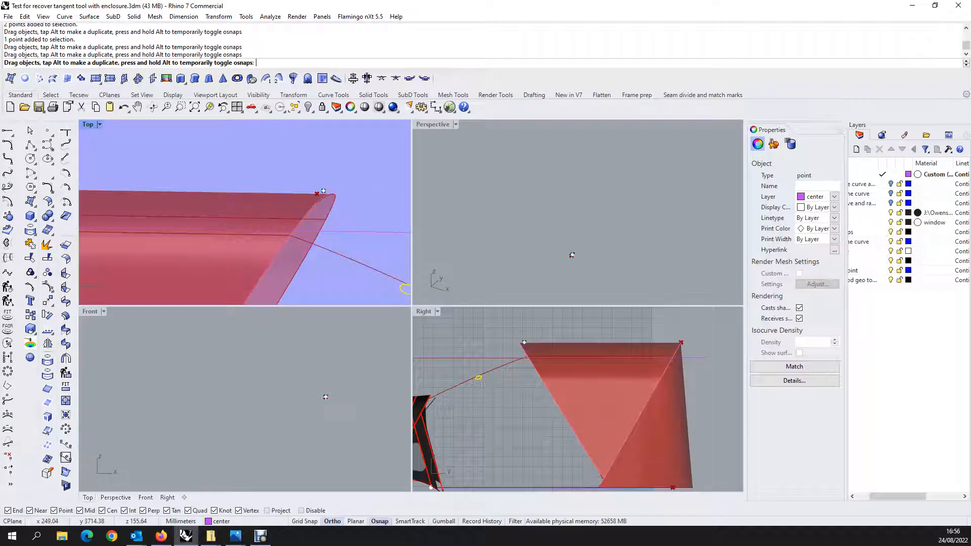
left_click_drag(323, 191, 323, 191)
- Maximize the Top viewport and examine the reshaped enclosure and its flattened fabric panels laid out beside the model
double_click(88, 124)
scroll(332, 252, "down", 11)
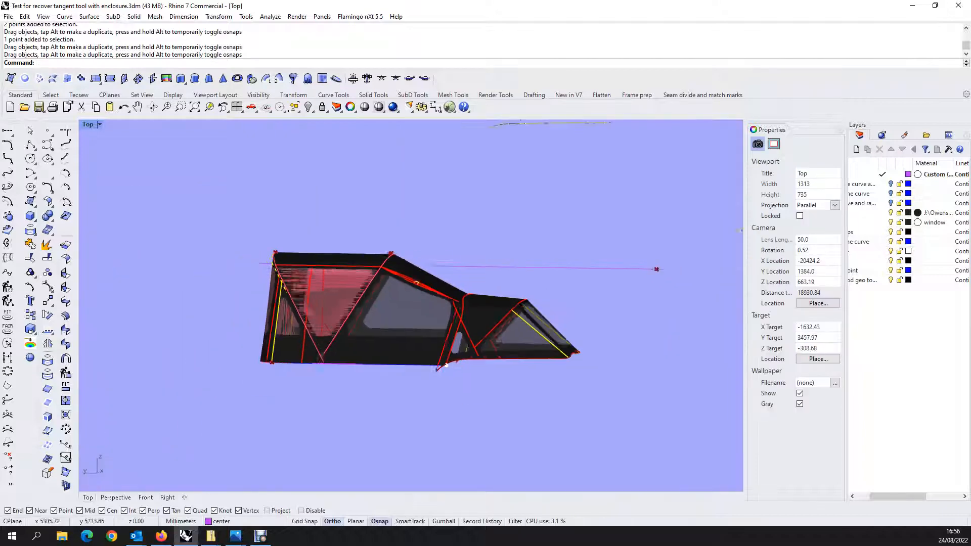
right_click_drag(332, 252, 284, 273, "ctrl+shift")
right_click_drag(435, 167, 511, 233, "ctrl+shift")
scroll(472, 392, "down", 12)
scroll(418, 258, "up", 12)
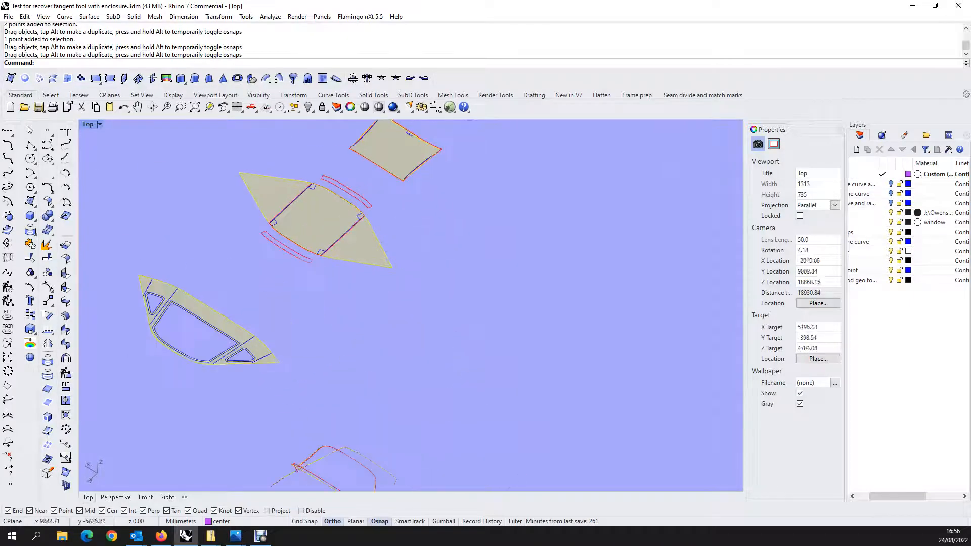
scroll(369, 258, "down", 2)
scroll(344, 151, "down", 2)
scroll(376, 182, "up", 6)
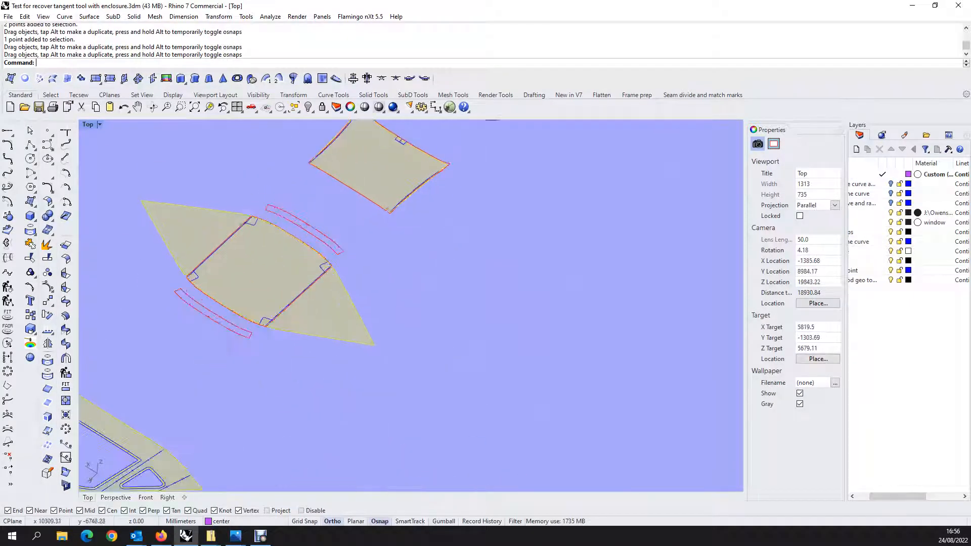
scroll(348, 261, "down", 18)
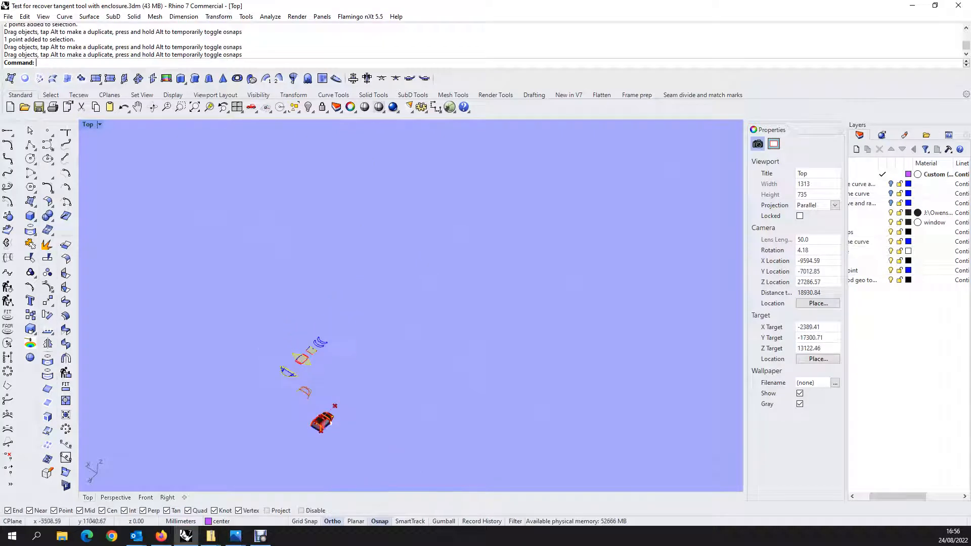
- Examine the reshaped enclosure in 3D, and set the viewport to the CPlane Left view showing the full side profile
scroll(324, 440, "up", 9)
scroll(312, 397, "up", 6)
right_click_drag(344, 399, 285, 377, "ctrl+shift")
right_click_drag(396, 356, 325, 297, "ctrl+shift")
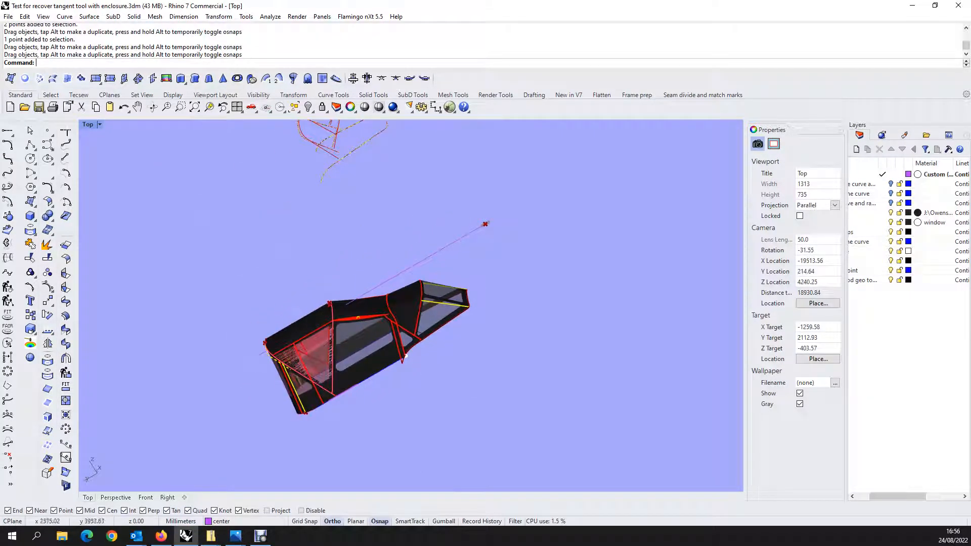
scroll(324, 296, "up", 9)
scroll(353, 317, "down", 6)
left_click(424, 79)
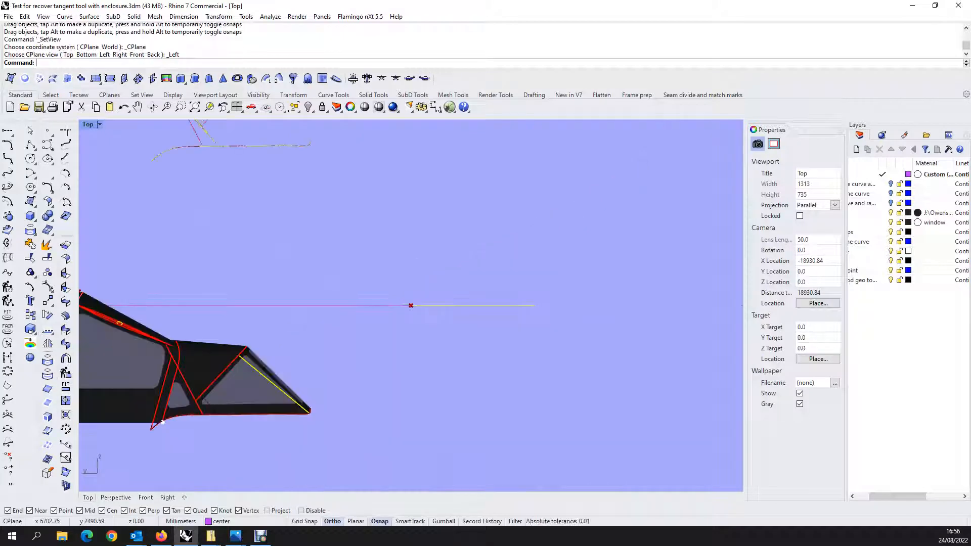
scroll(610, 403, "down", 6)
scroll(211, 462, "up", 4)
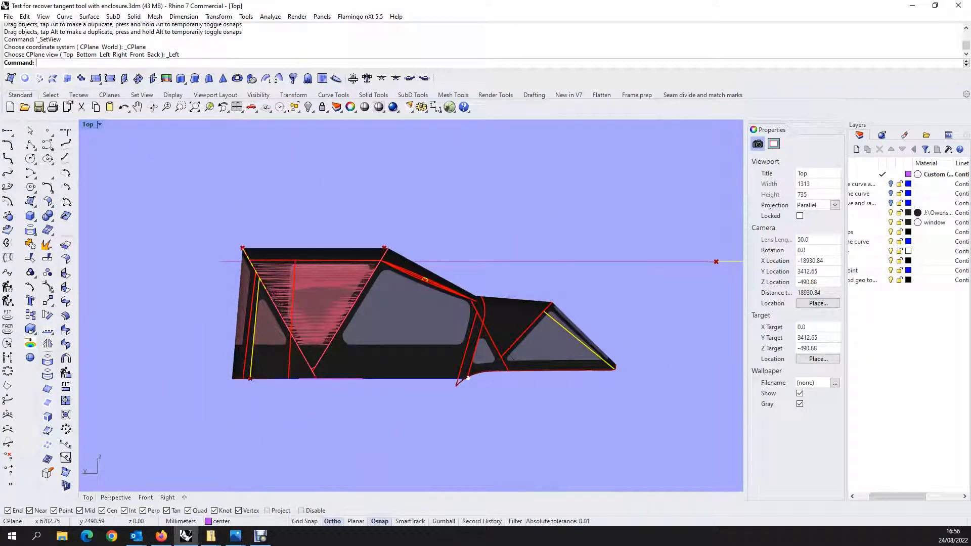
- Select both roof centre points and move them straight down together by about 250 mm in the Right viewport of the four-viewport layout
left_click_drag(170, 214, 401, 252)
scroll(310, 238, "up", 3)
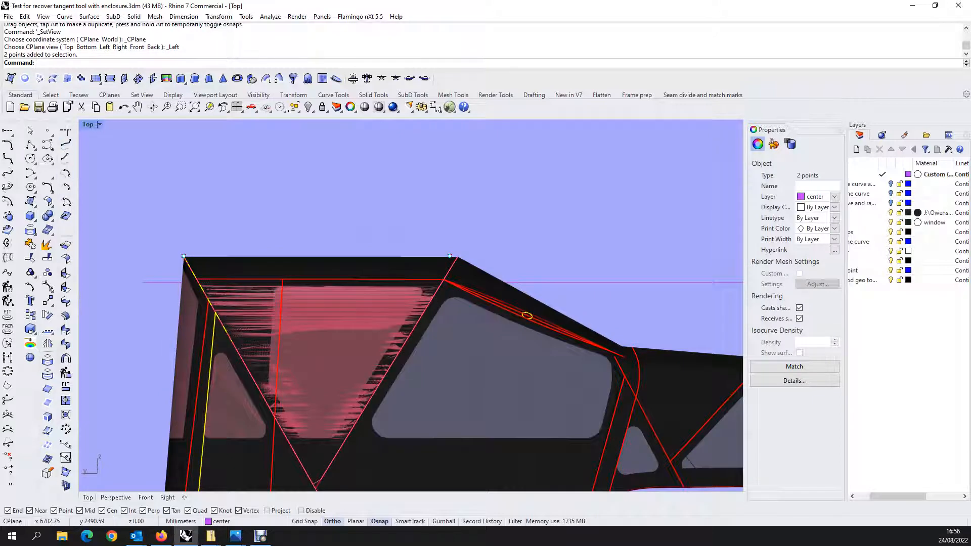
key("ctrl+m")
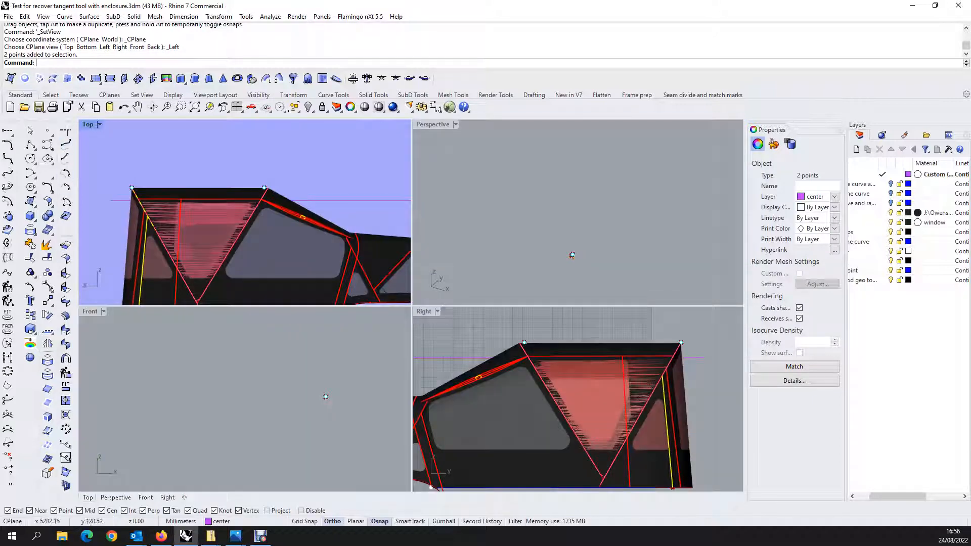
left_click_drag(682, 342, 681, 371)
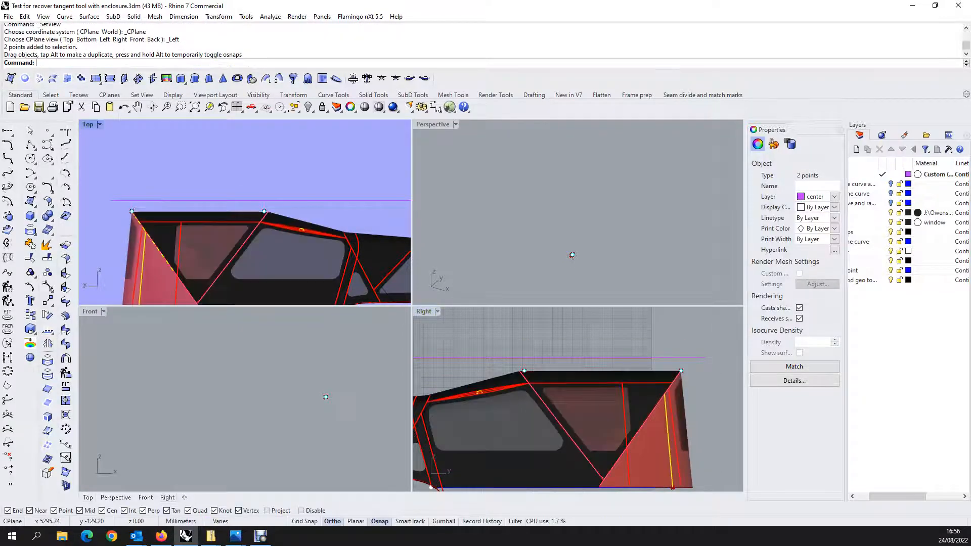
- Maximize the Top viewport and inspect the enclosure with its lowered roof from the side and the front corner
double_click(87, 125)
scroll(279, 260, "down", 8)
right_click_drag(303, 273, 268, 321, "ctrl+shift")
right_click_drag(588, 329, 616, 302, "ctrl+shift")
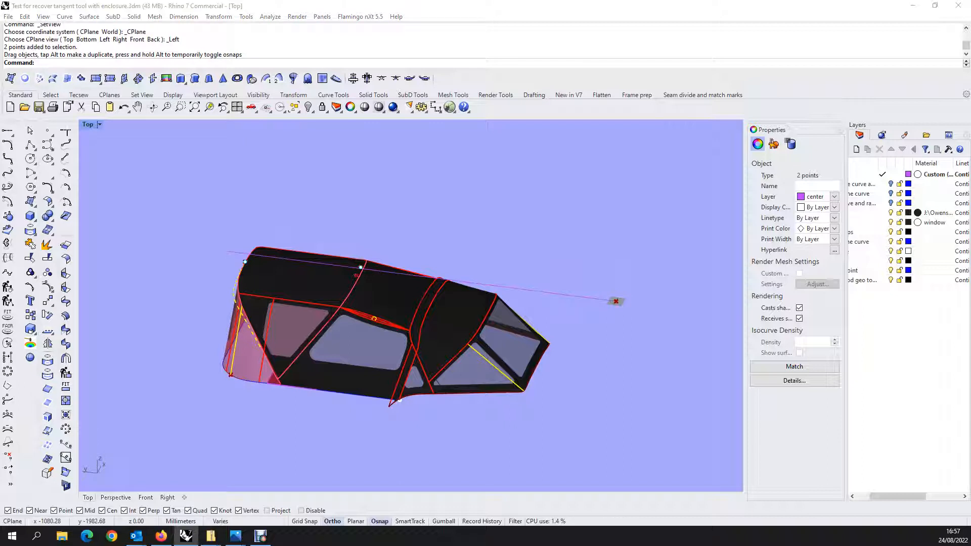
mouse_move(374, 323)
right_mouse_down("ctrl+shift")
mouse_move(485, 328)
mouse_move(445, 324)
mouse_move(354, 349)
mouse_move(377, 322)
right_mouse_up("ctrl+shift")
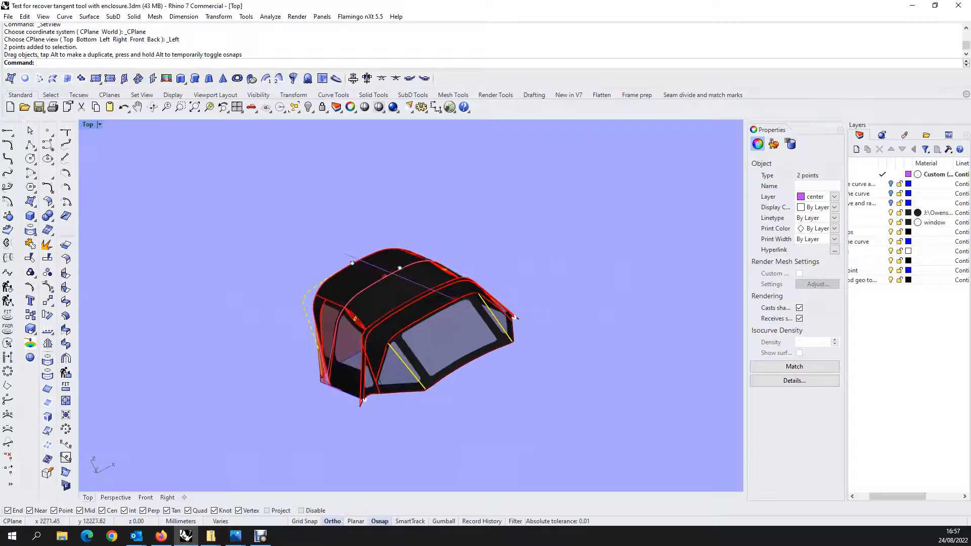
- Set the CPlane Front view and inspect the curvature of the lowered roof and its front corners from several angles
left_click(396, 79)
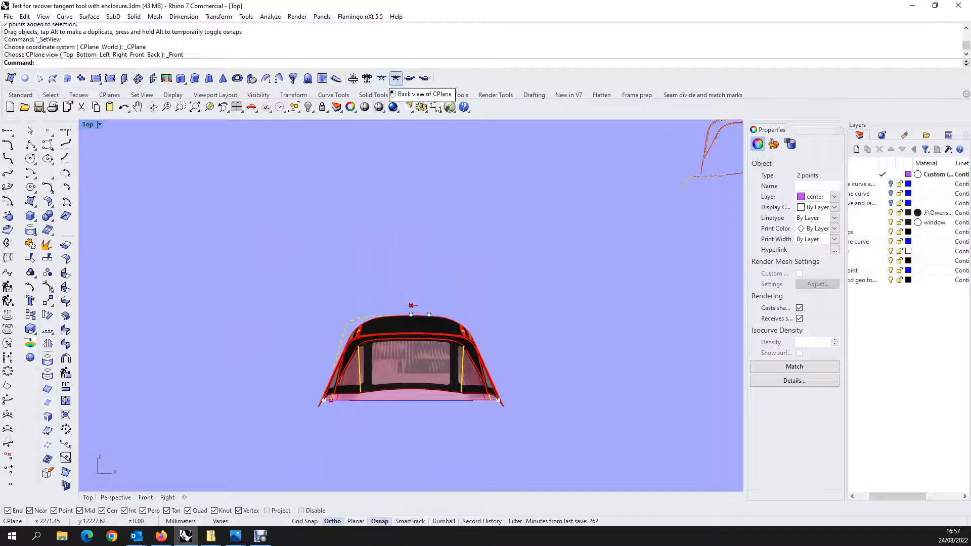
right_click_drag(243, 258, 314, 298, "ctrl+shift")
scroll(312, 298, "up", 6)
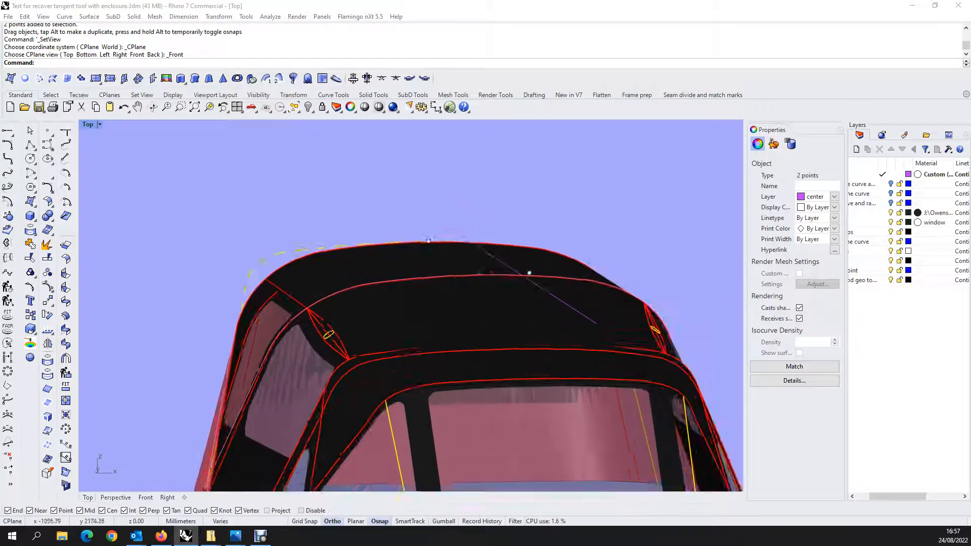
right_click_drag(435, 314, 424, 308)
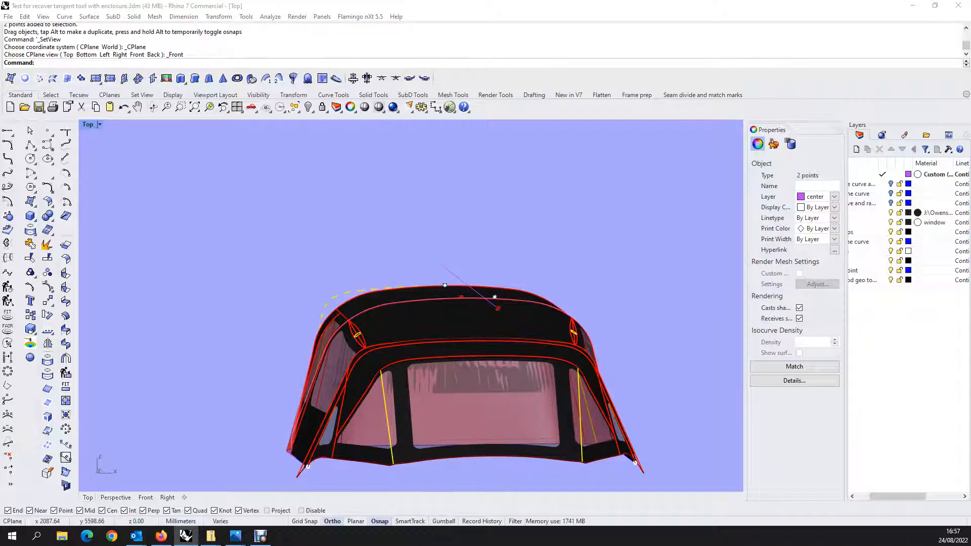
scroll(385, 294, "up", 3)
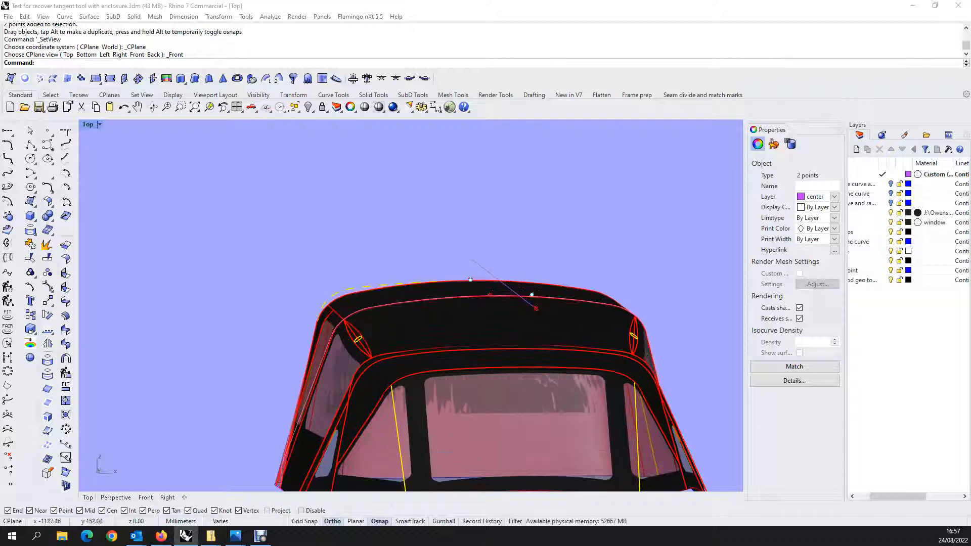
scroll(385, 294, "down", 5)
right_click_drag(389, 304, 445, 324)
scroll(485, 324, "down", 5)
scroll(372, 308, "up", 5)
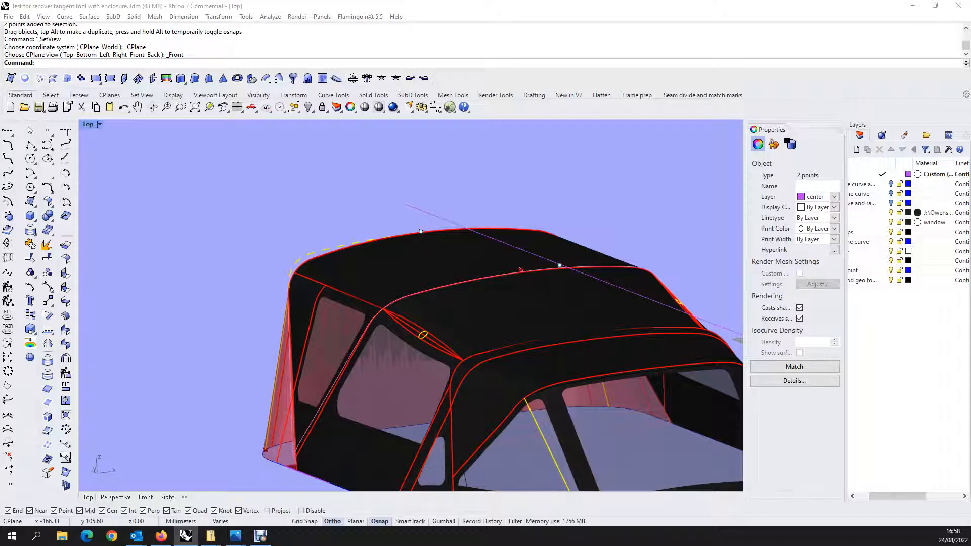
- Return to the CPlane Front view, zoom to the model extents, and examine the enclosure head-on up close
scroll(668, 232, "down", 6)
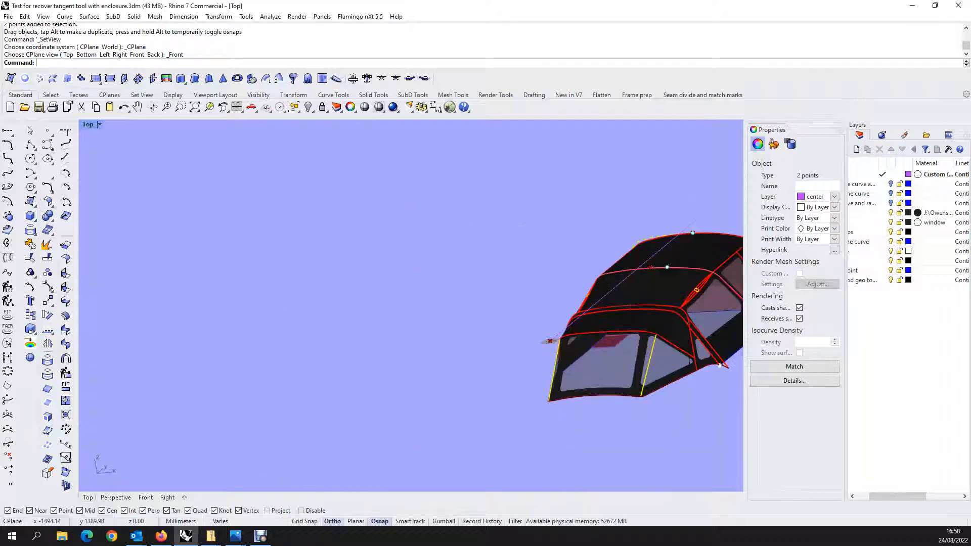
right_click_drag(582, 283, 531, 286)
scroll(519, 340, "up", 4)
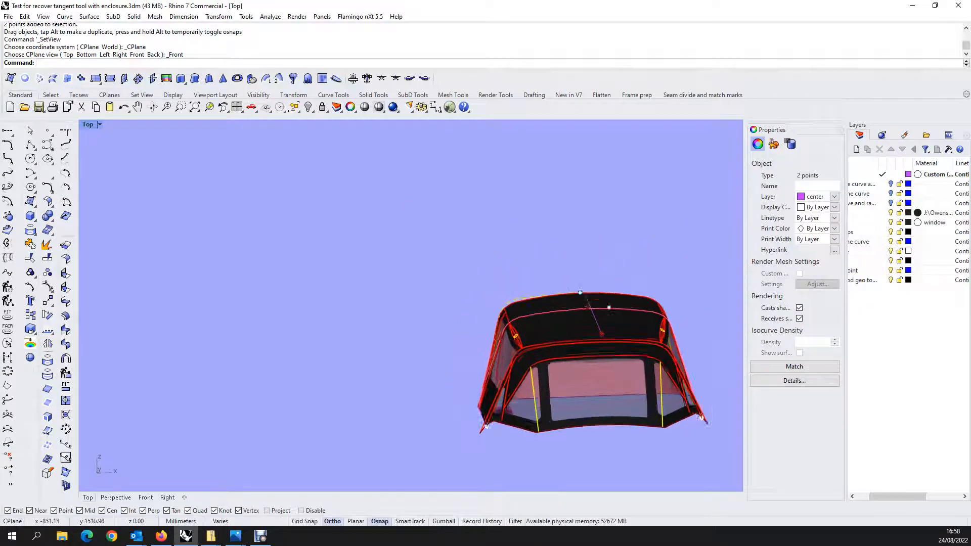
right_click_drag(519, 340, 521, 306)
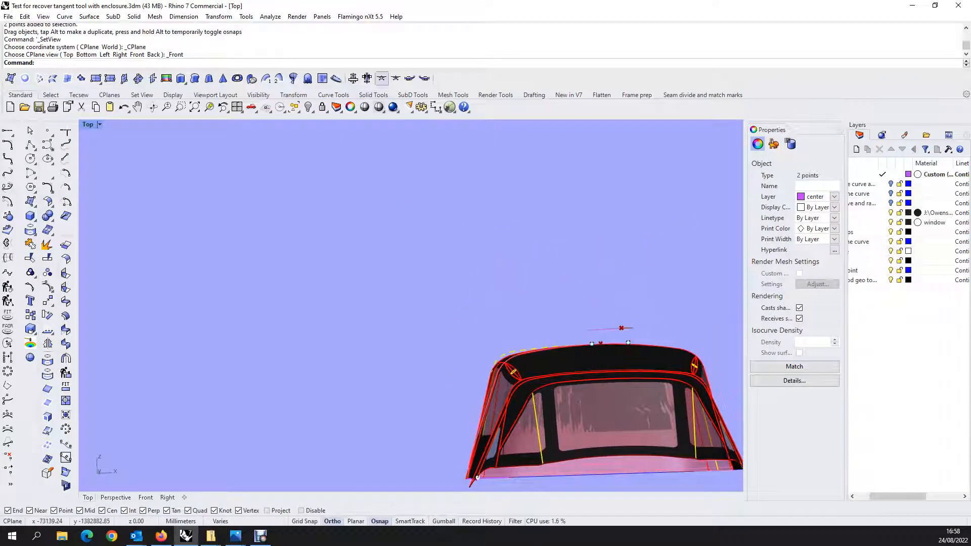
left_click(382, 79)
left_click(194, 107)
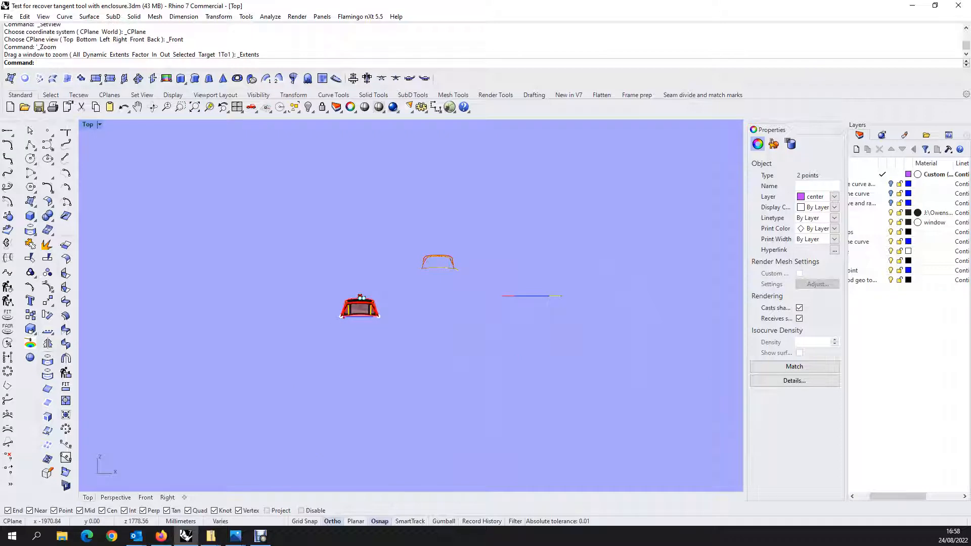
scroll(357, 303, "up", 10)
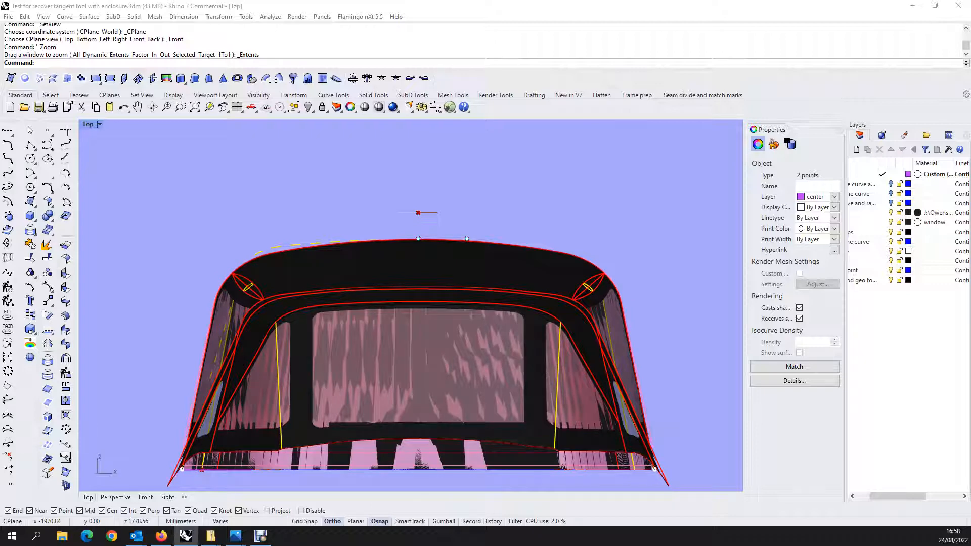
- Examine the side panels, their windows and the narrow dart along the roof edge up close
right_click_drag(349, 283, 461, 354, "ctrl+shift")
scroll(392, 311, "down", 8)
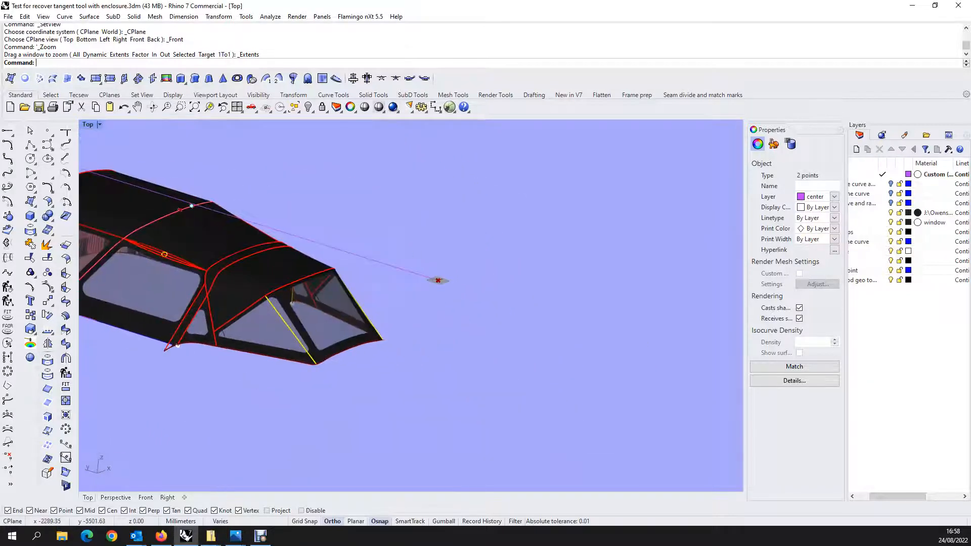
scroll(464, 370, "down", 8)
scroll(303, 325, "up", 10)
scroll(298, 377, "up", 6)
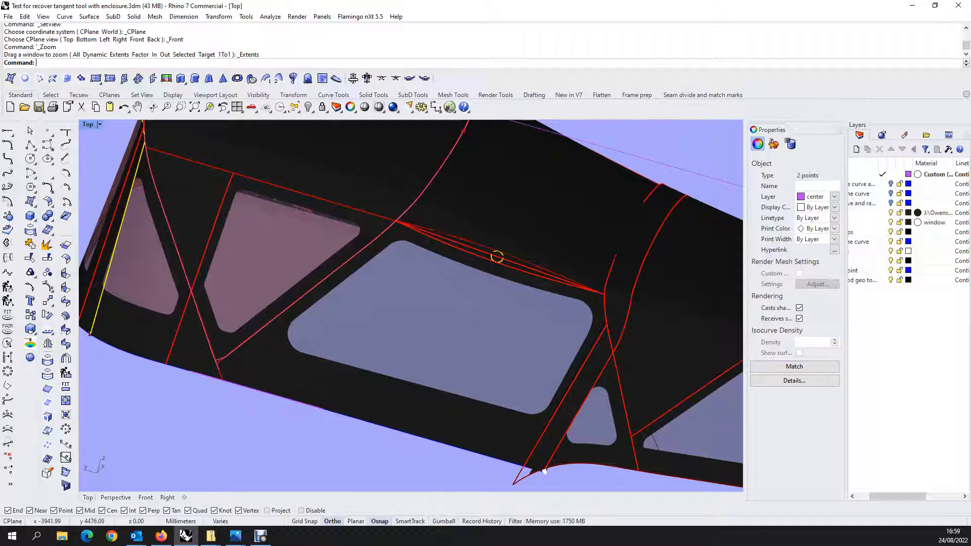
type("300")
key("Return")
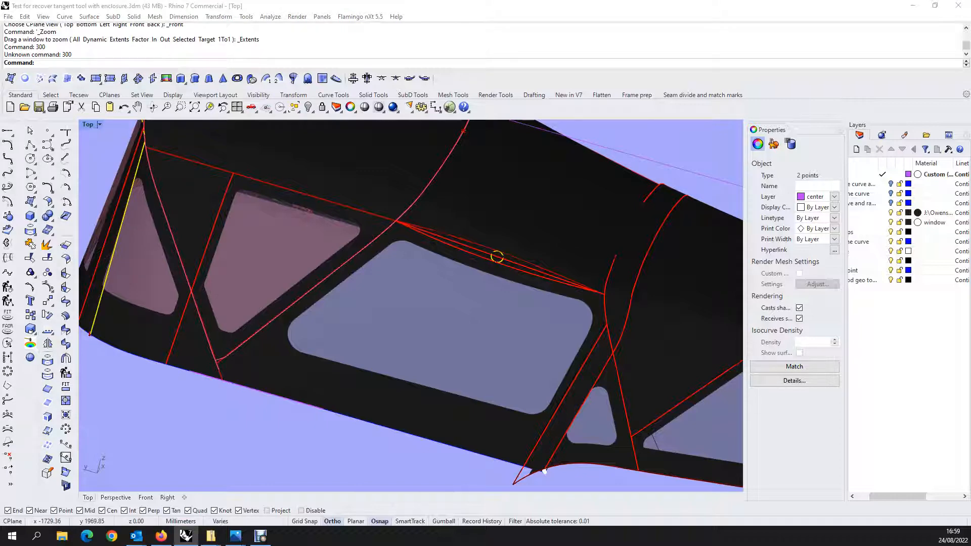
scroll(129, 317, "up", 2)
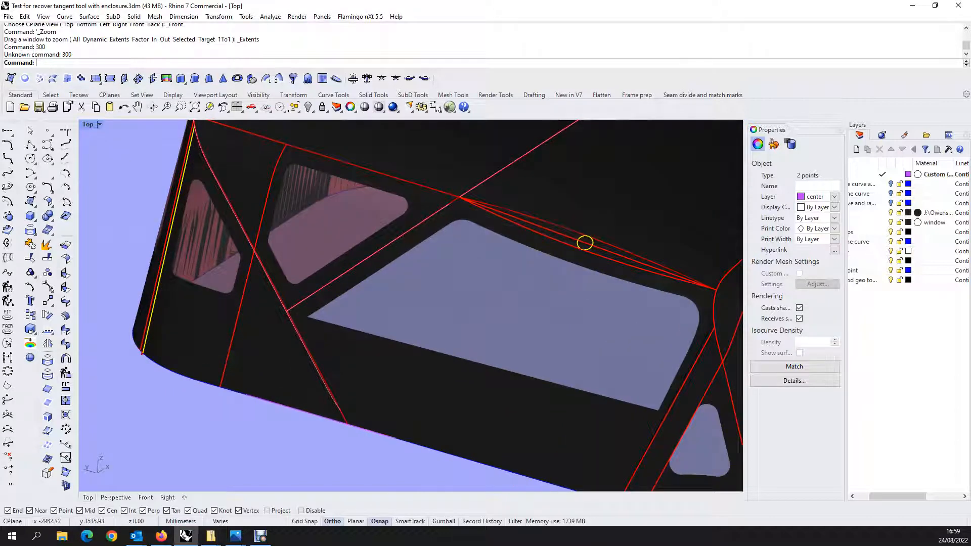
scroll(301, 302, "down", 2)
scroll(276, 330, "down", 4)
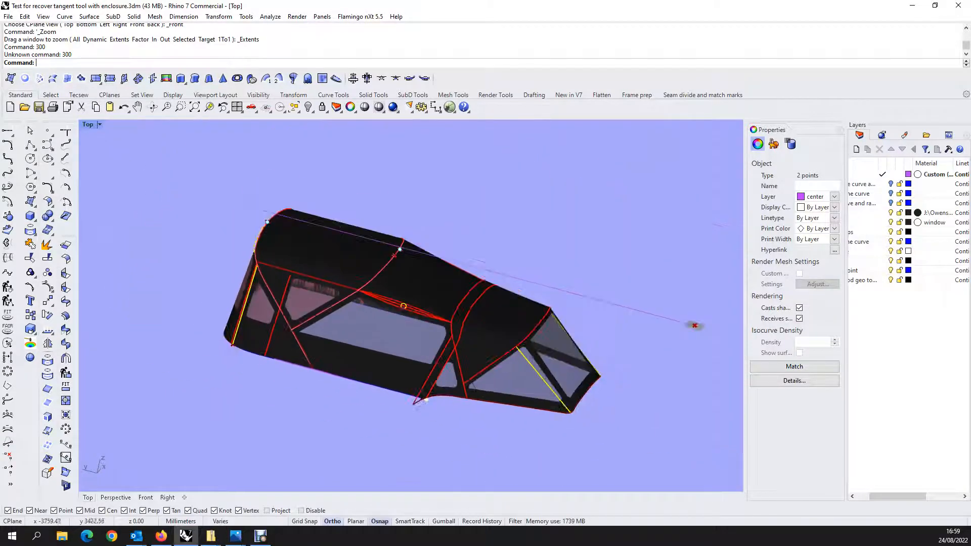
mouse_move(276, 324)
right_mouse_down()
mouse_move(296, 308)
mouse_move(311, 324)
mouse_move(277, 330)
right_mouse_up()
- Set the CPlane Left view, and examine the roof, rear panel and side windows from the rear corner
left_click(424, 78)
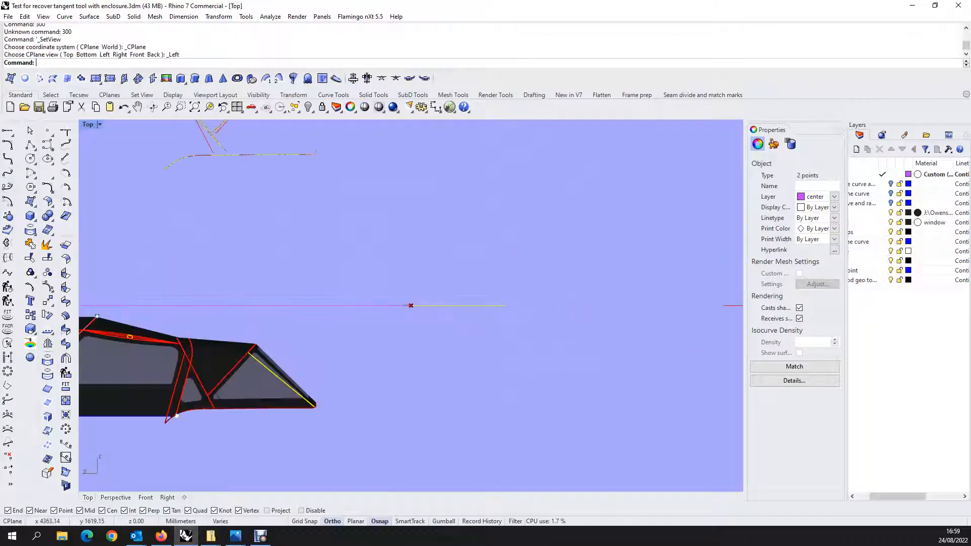
scroll(266, 328, "up", 6)
right_click_drag(266, 329, 325, 350)
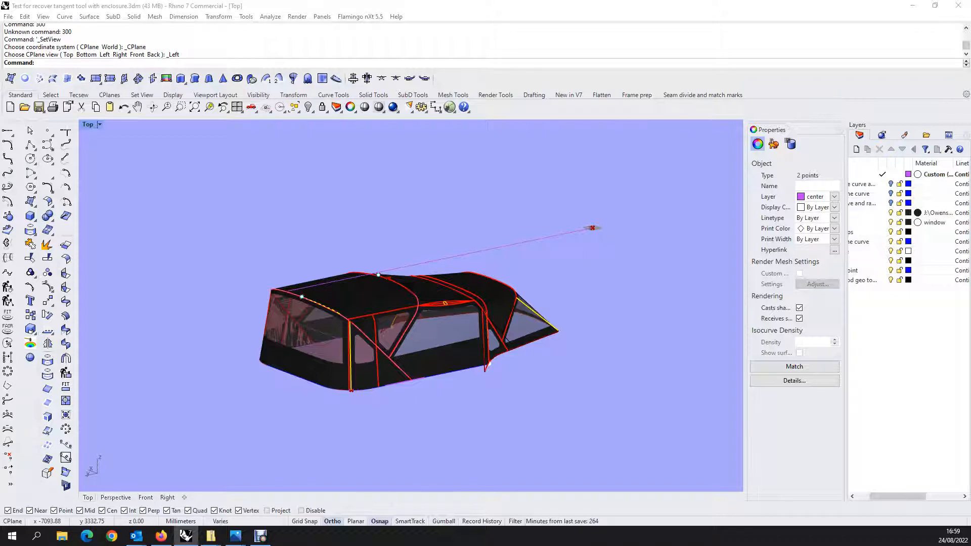
right_click_drag(404, 334, 460, 334, "ctrl+shift")
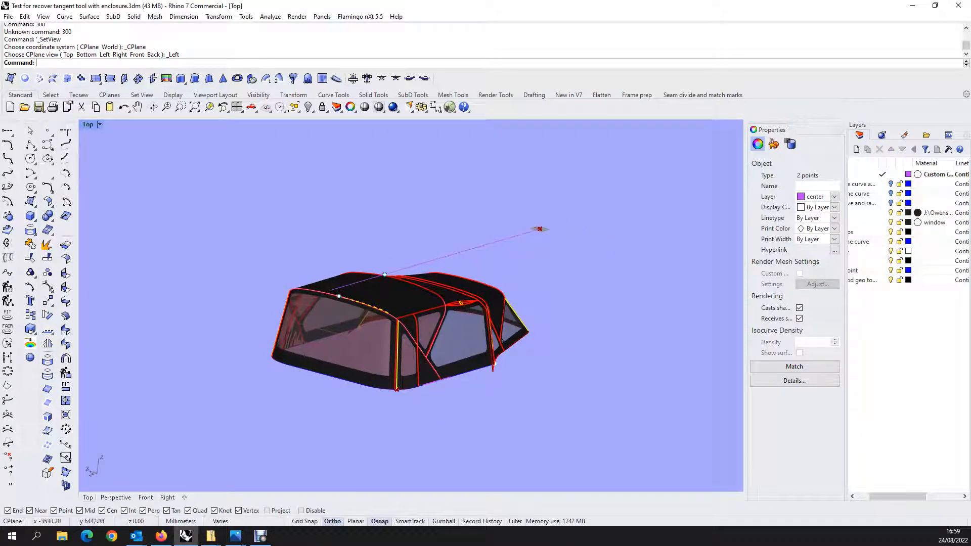
right_click_drag(435, 334, 403, 329, "ctrl+shift")
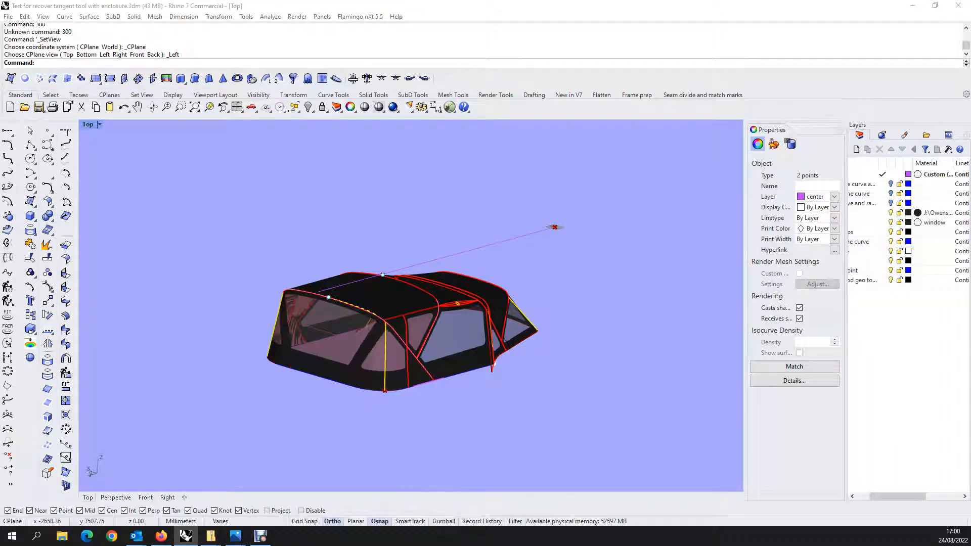
right_click_drag(399, 303, 450, 359)
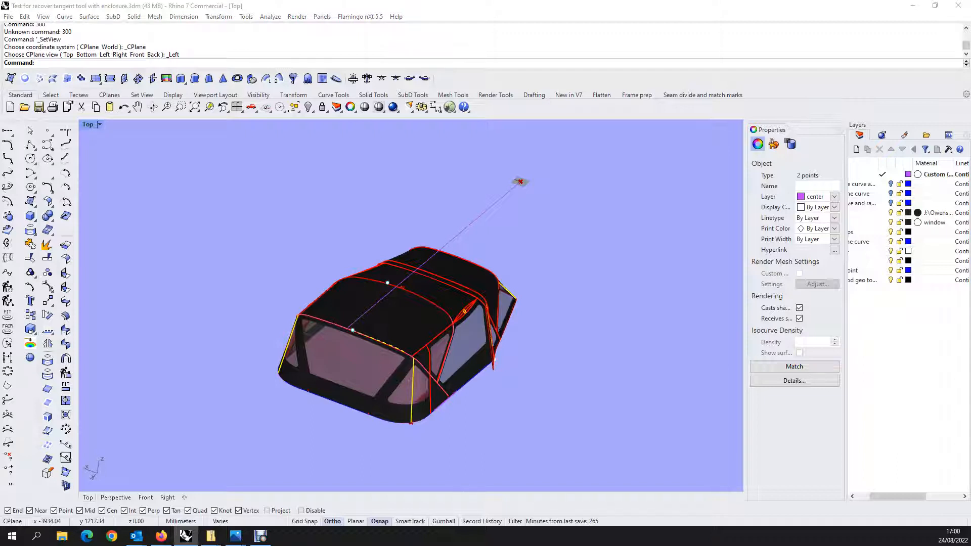
right_click_drag(369, 394, 307, 355)
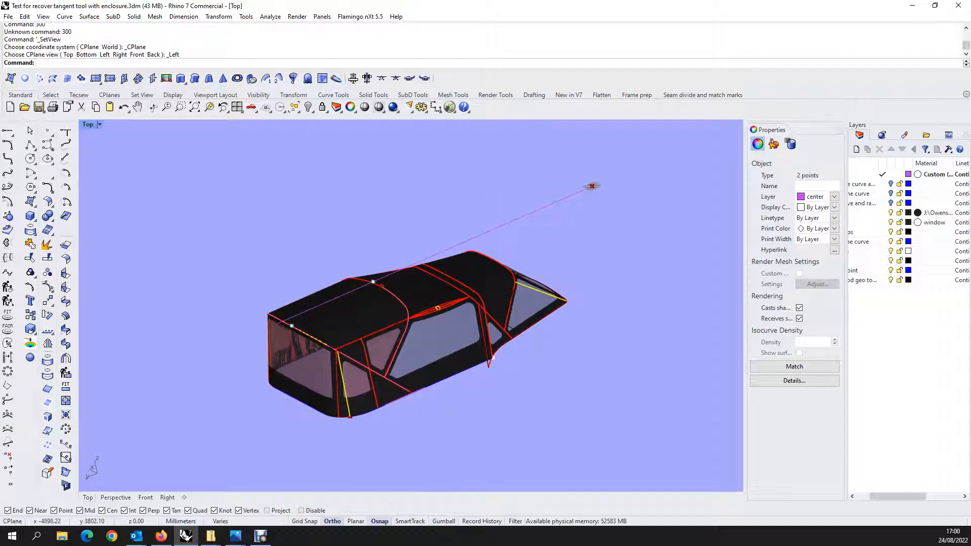
scroll(378, 350, "up", 4)
scroll(378, 350, "down", 1)
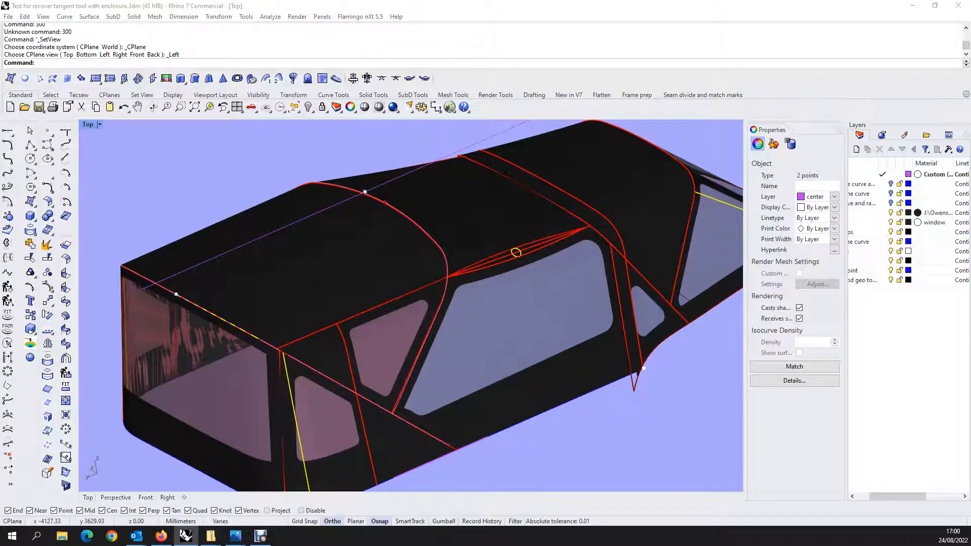
scroll(629, 276, "down", 2)
- Restore the CPlane Left view and examine the flattened panels laid out beside the model at an angle
left_click(423, 79)
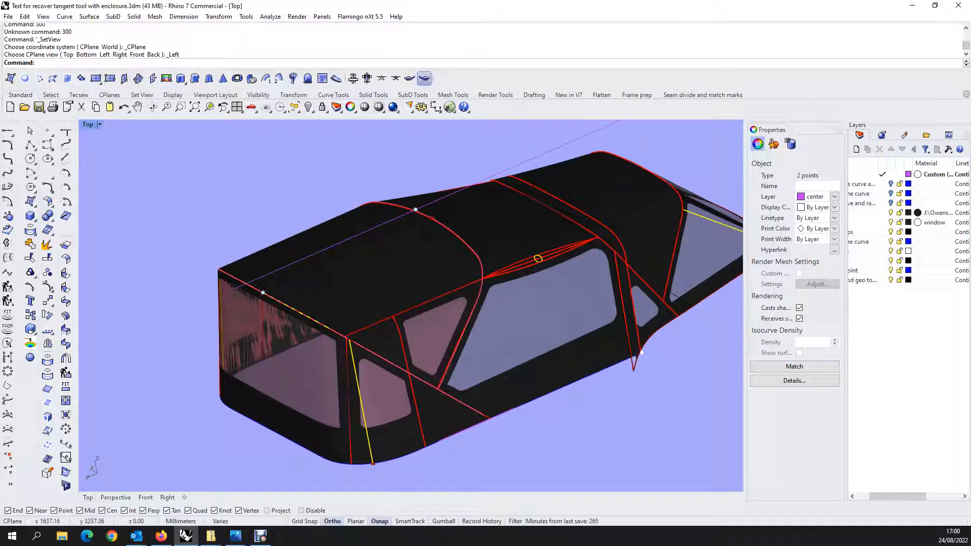
scroll(470, 224, "down", 10)
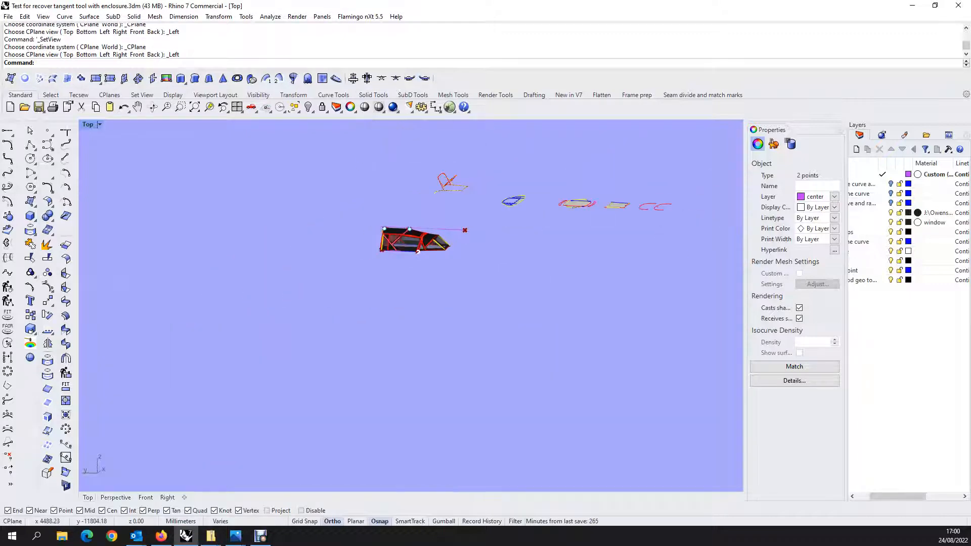
scroll(639, 230, "down", 9)
scroll(648, 217, "up", 17)
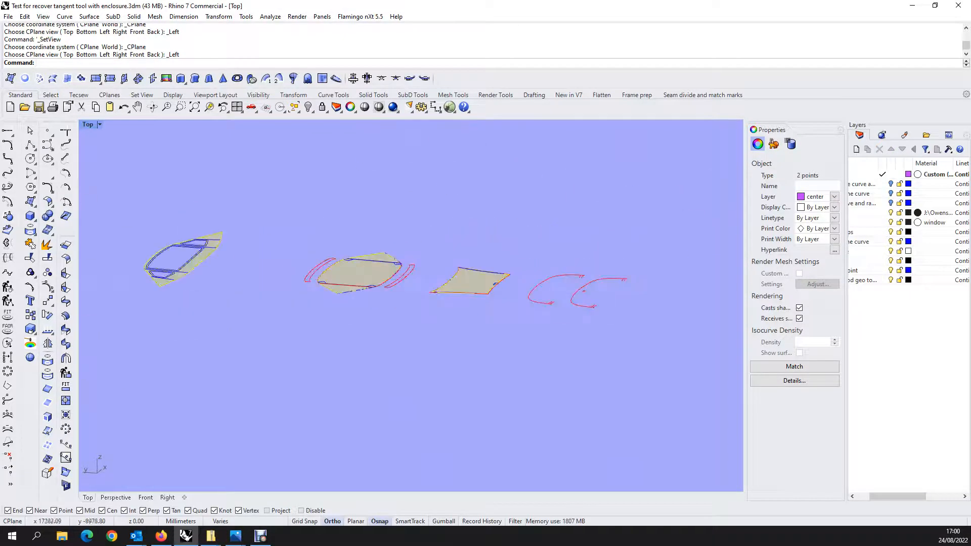
right_click_drag(587, 304, 526, 324, "ctrl+shift")
scroll(358, 219, "up", 6)
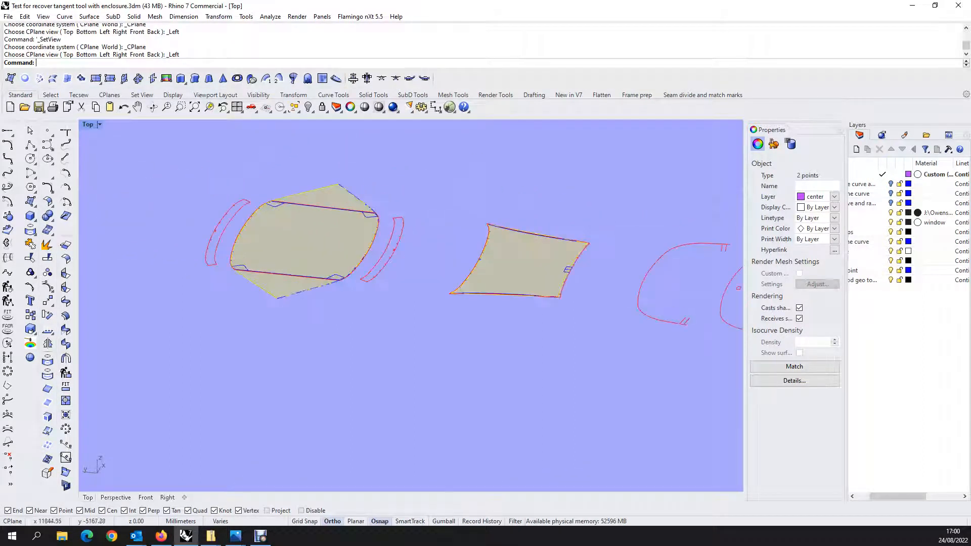
- Set the CPlane Top view and examine the flattened window panel and roof panel from directly above
left_click(353, 79)
scroll(382, 285, "down", 18)
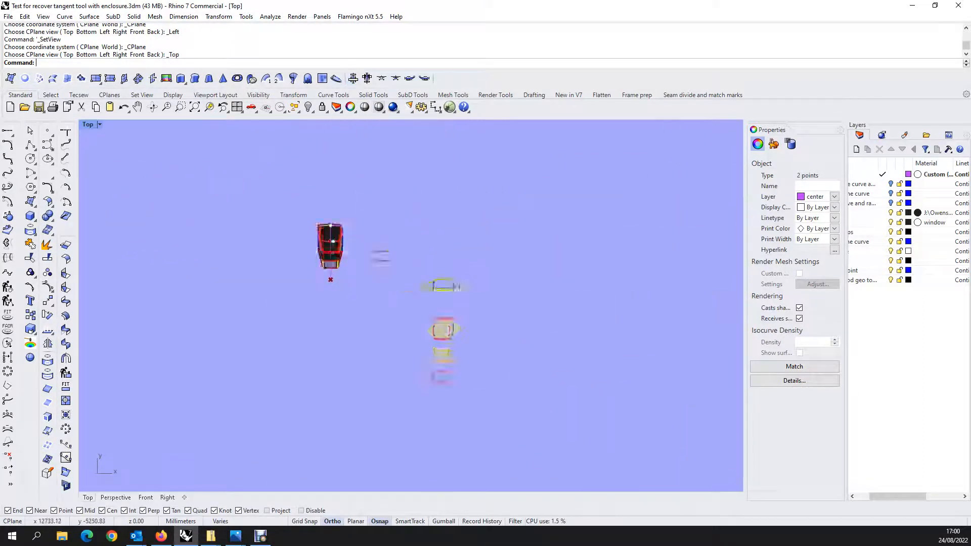
scroll(448, 313, "up", 12)
scroll(429, 280, "up", 4)
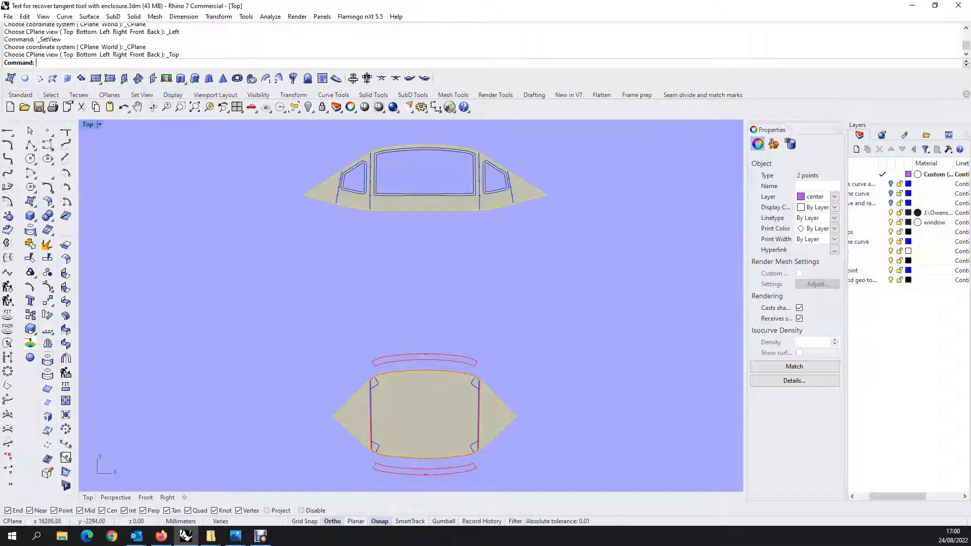